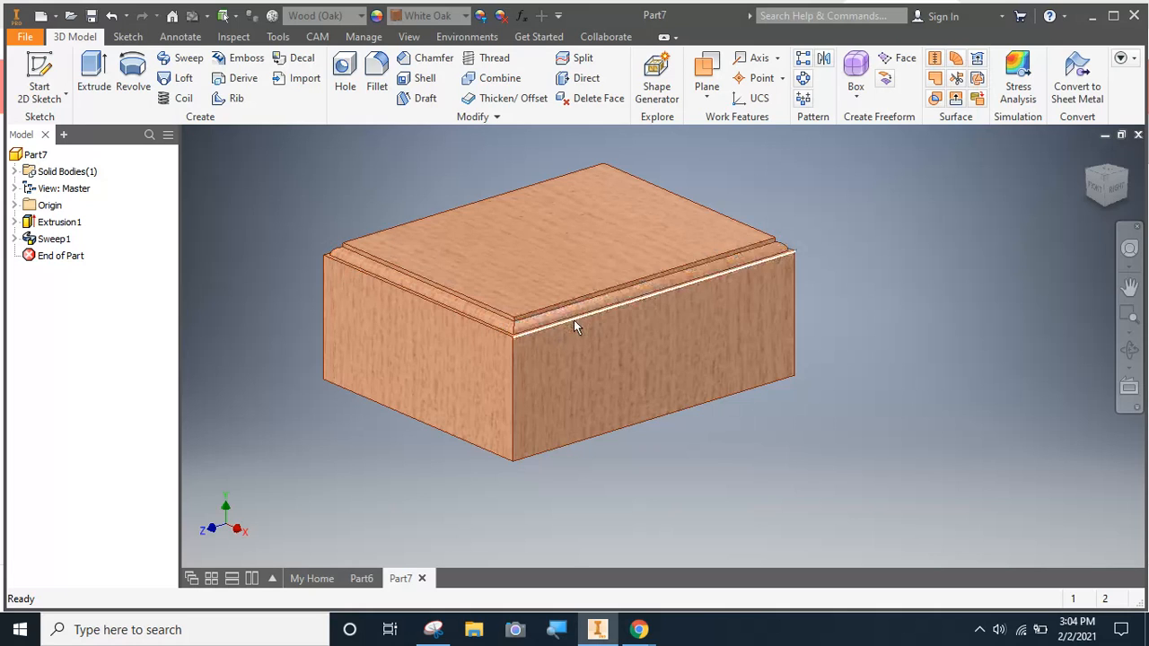
{"action": "left_click", "coordinate": [364, 578]}
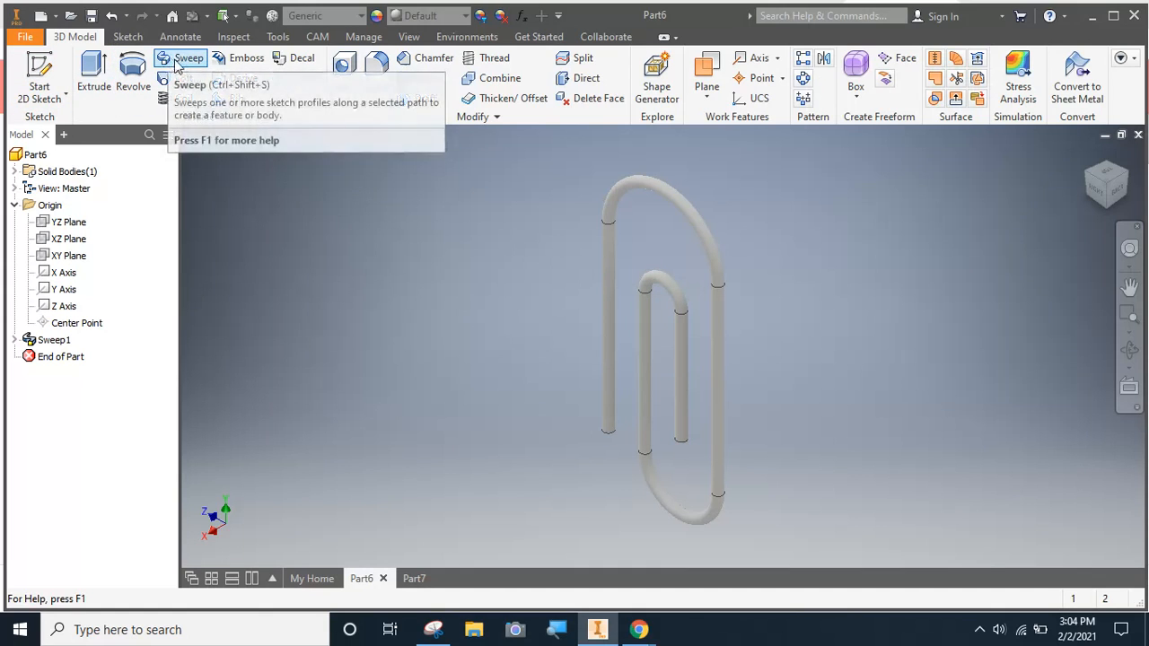
{"action": "left_click", "coordinate": [26, 37]}
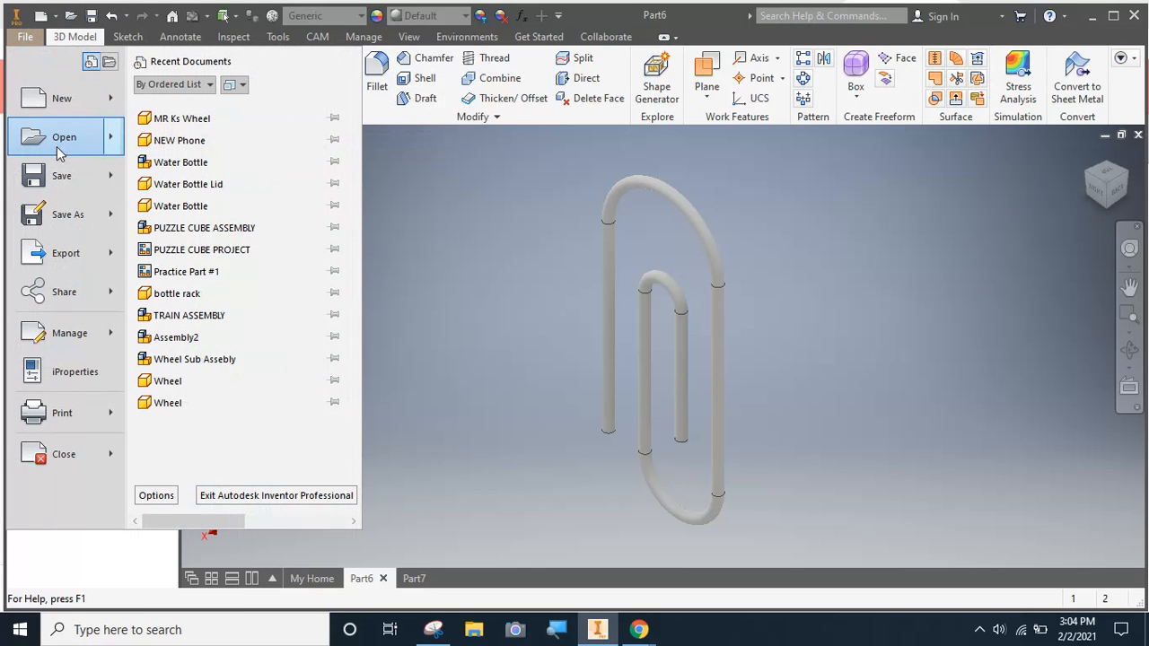
{"action": "left_click", "coordinate": [57, 147]}
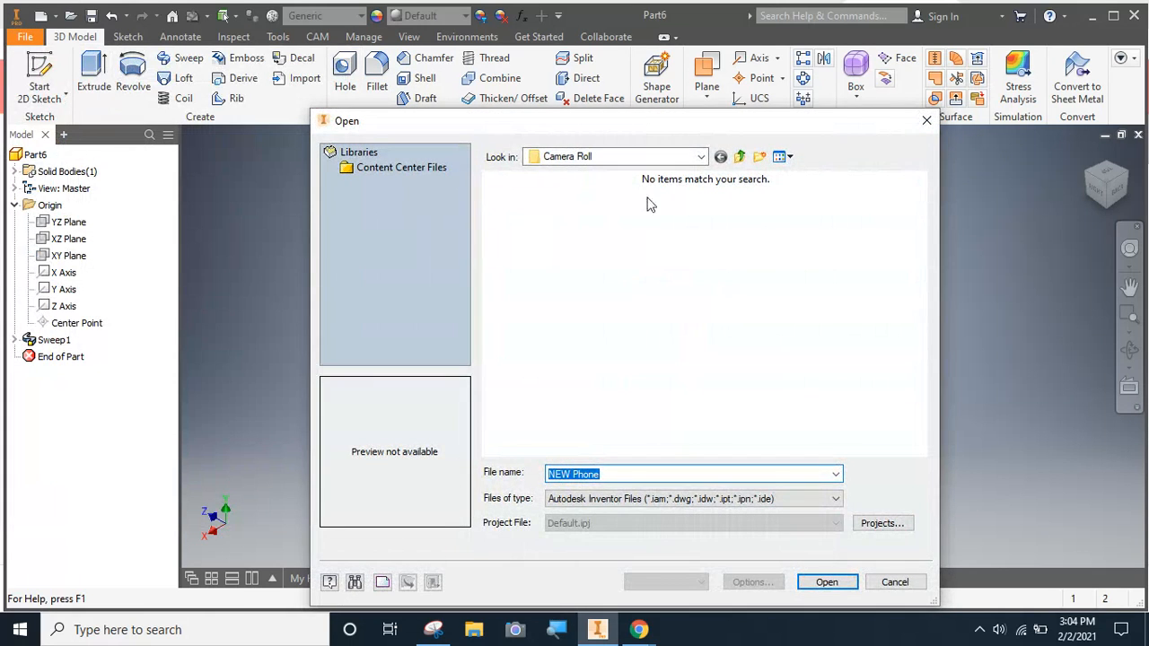
{"action": "left_click", "coordinate": [926, 120]}
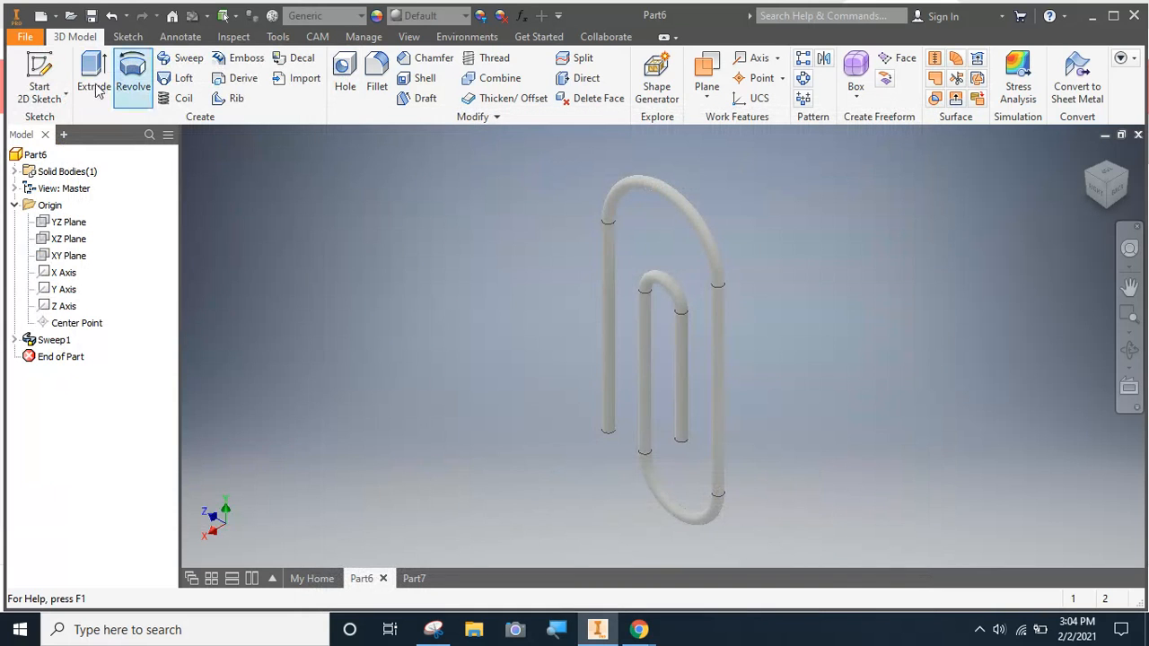
Create a new part from the Standard.ipt template, glancing at the finished paperclip in Part6 for reference
{"action": "left_click", "coordinate": [25, 38]}
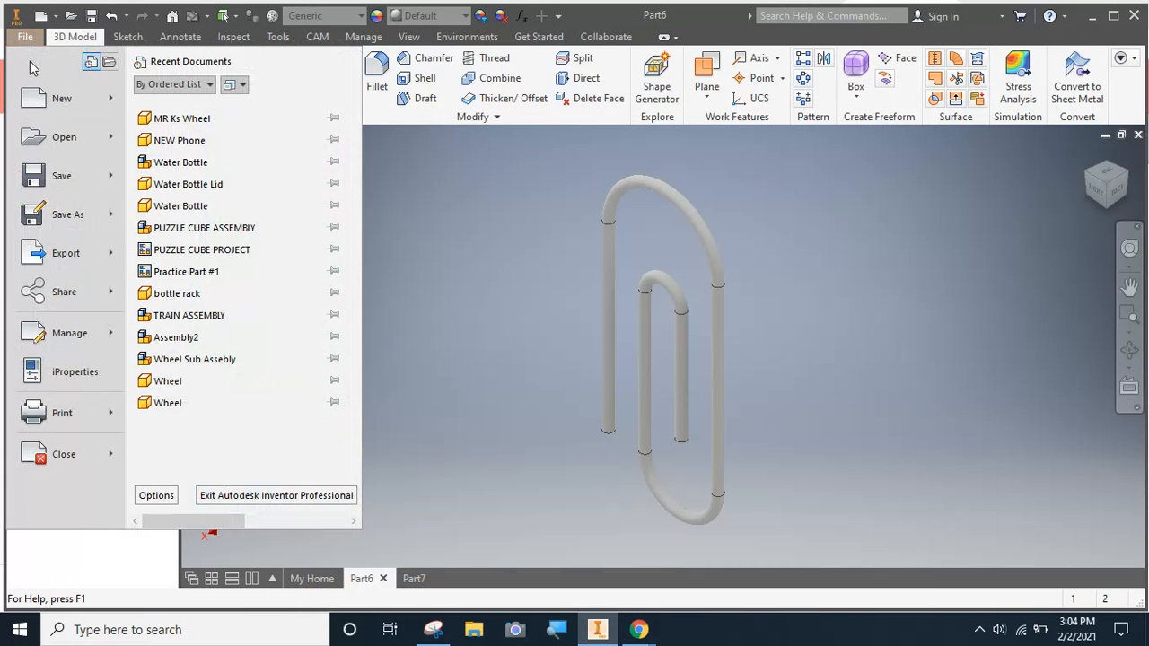
{"action": "left_click", "coordinate": [61, 102]}
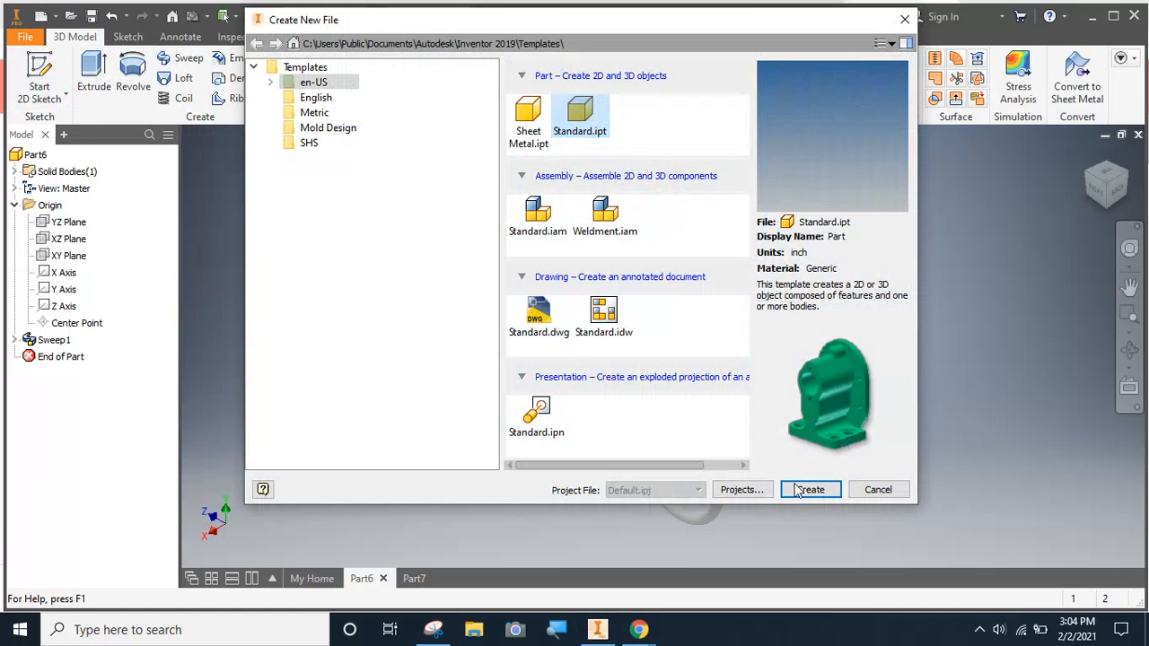
{"action": "left_click", "coordinate": [803, 490]}
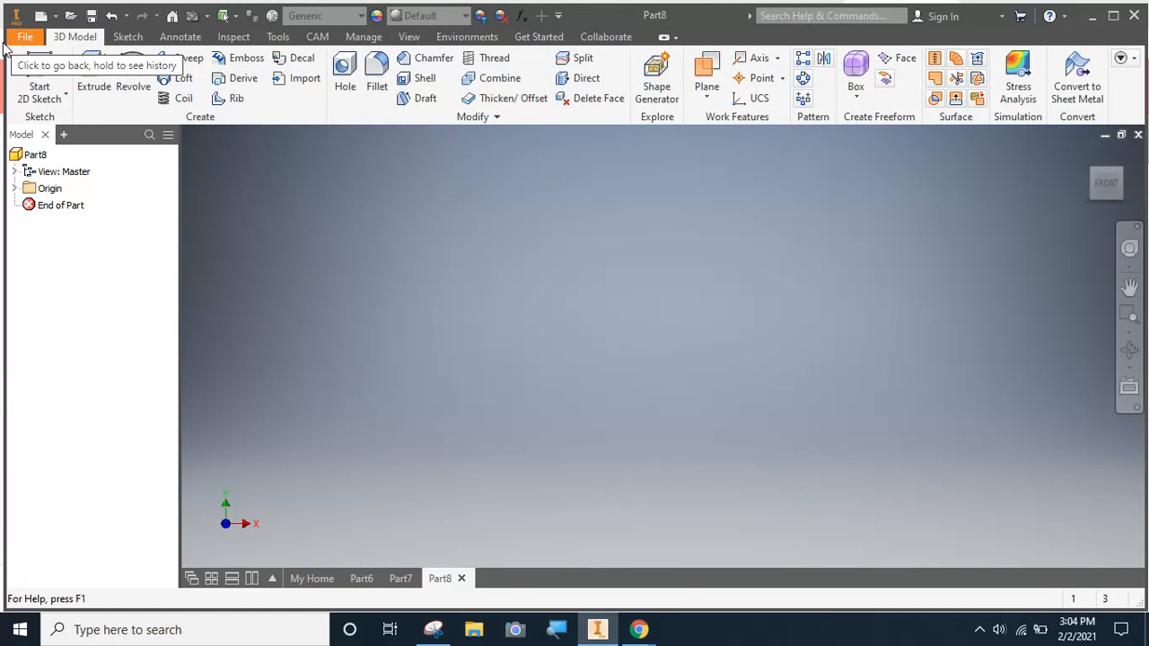
{"action": "left_click", "coordinate": [362, 578]}
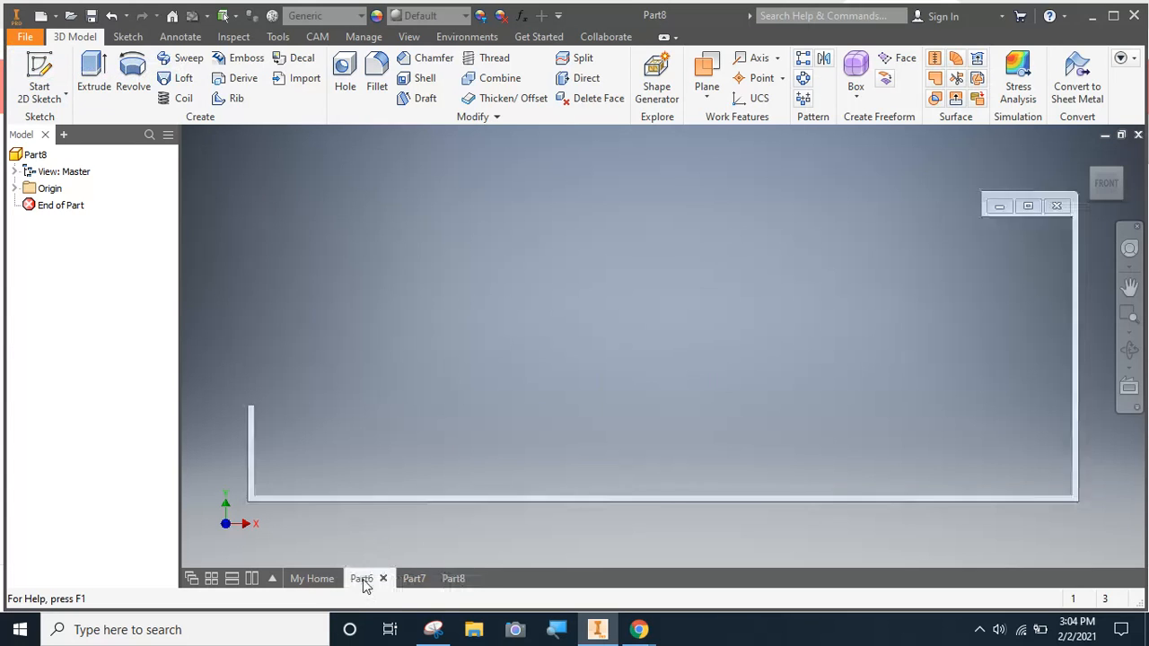
{"action": "left_click", "coordinate": [455, 580]}
Sketch a circle of 0.01 in diameter centred on the origin of the XZ plane and finish the sketch
{"action": "left_click", "coordinate": [34, 67]}
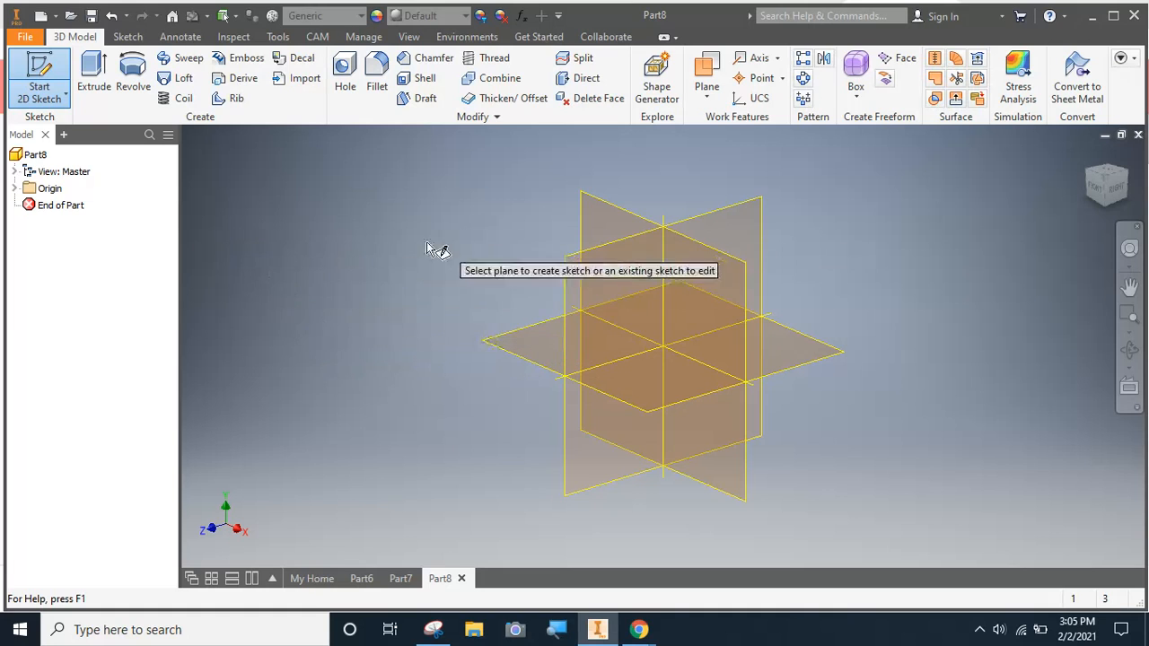
{"action": "left_click", "coordinate": [494, 348]}
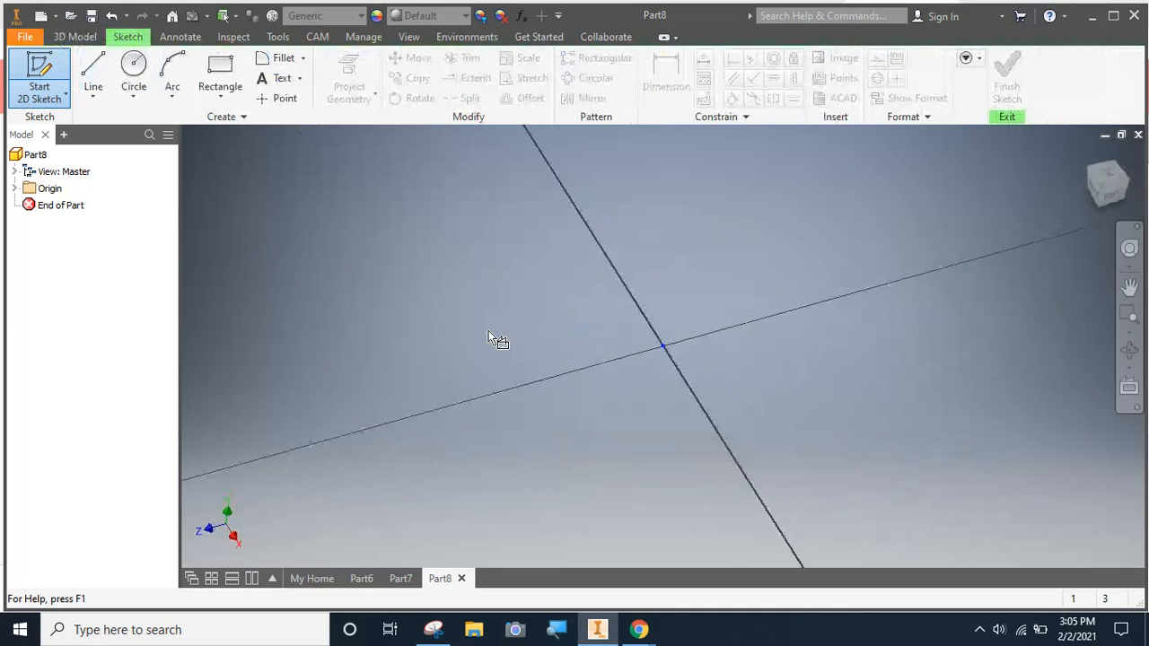
{"action": "left_click", "coordinate": [134, 70]}
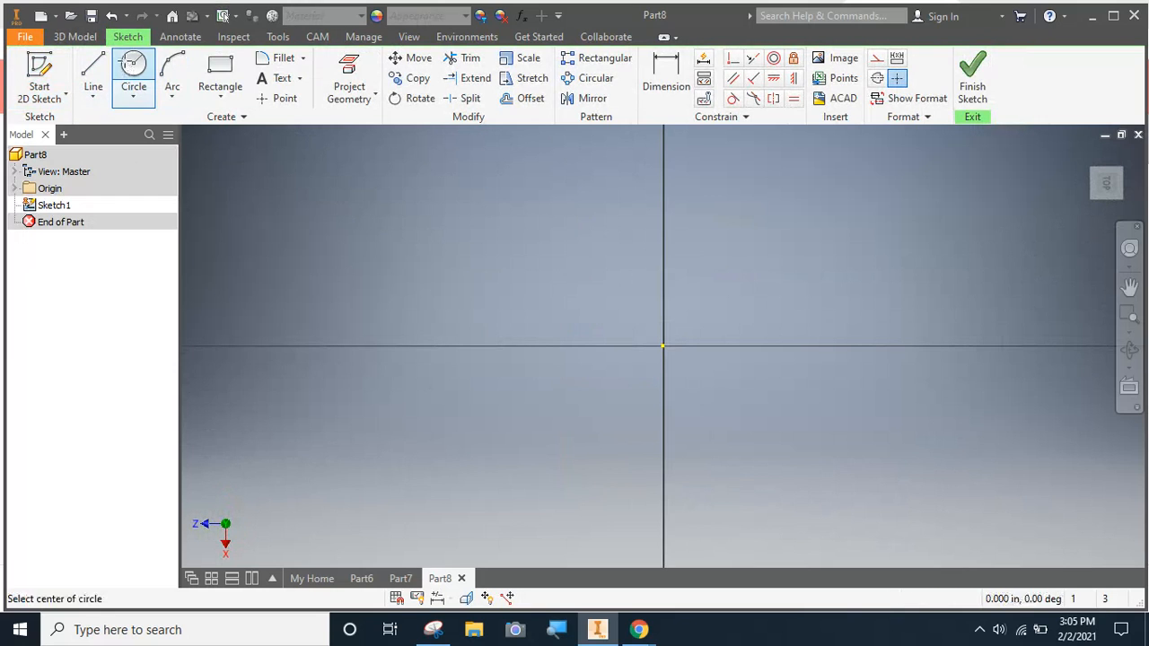
{"action": "left_click", "coordinate": [663, 346]}
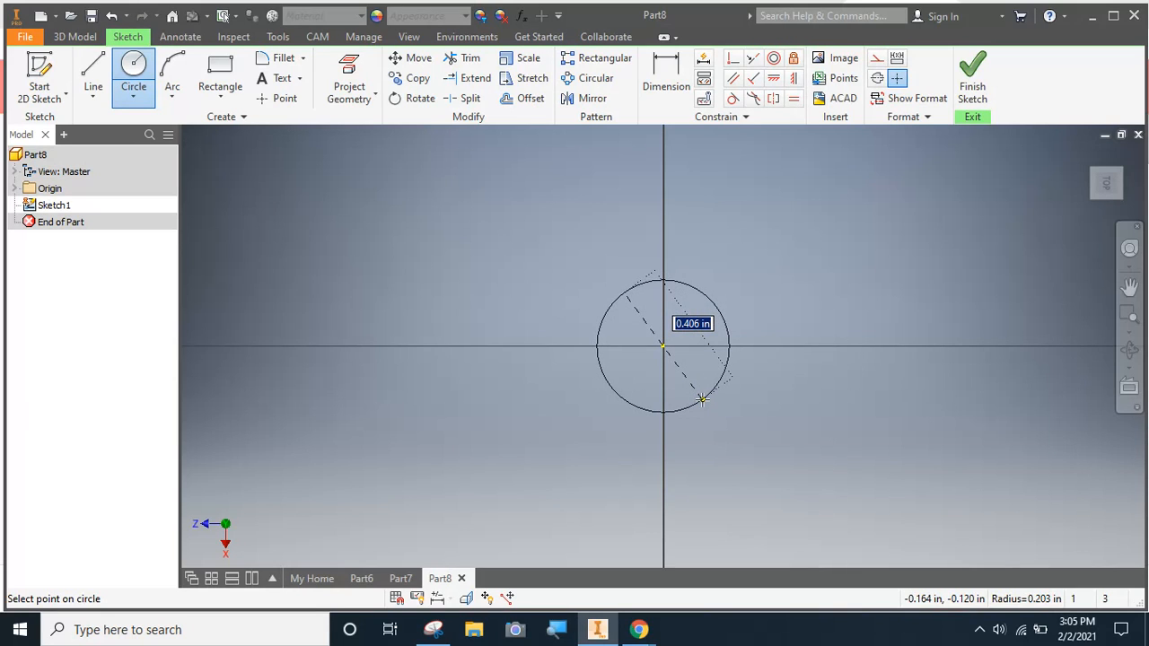
{"action": "type", "text": "."}
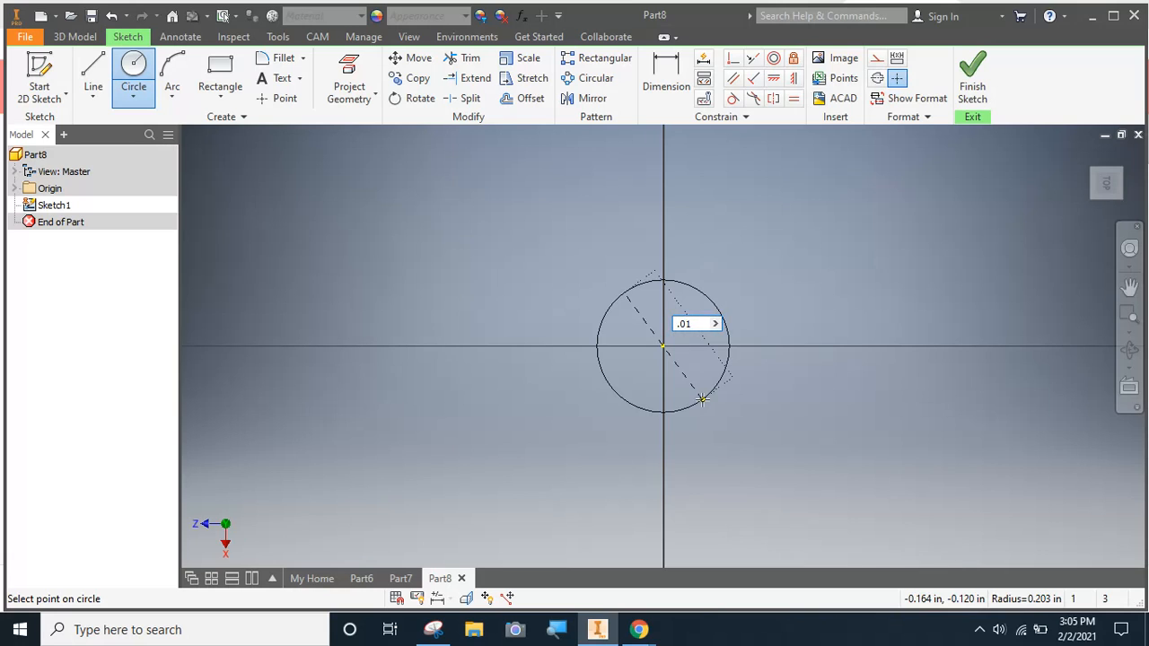
{"action": "type", "text": "01"}
{"action": "key", "text": "Return"}
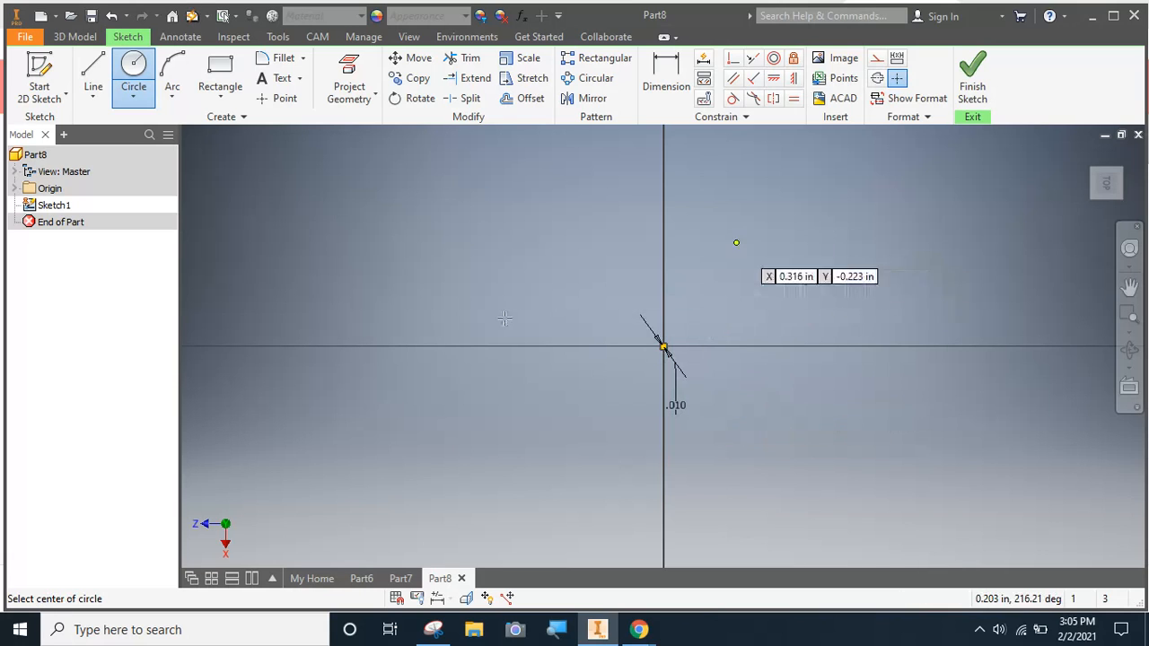
{"action": "left_click", "coordinate": [972, 76]}
Start a new sketch on the YZ origin plane
{"action": "scroll", "coordinate": [662, 349], "scroll_direction": "down", "scroll_amount": 15}
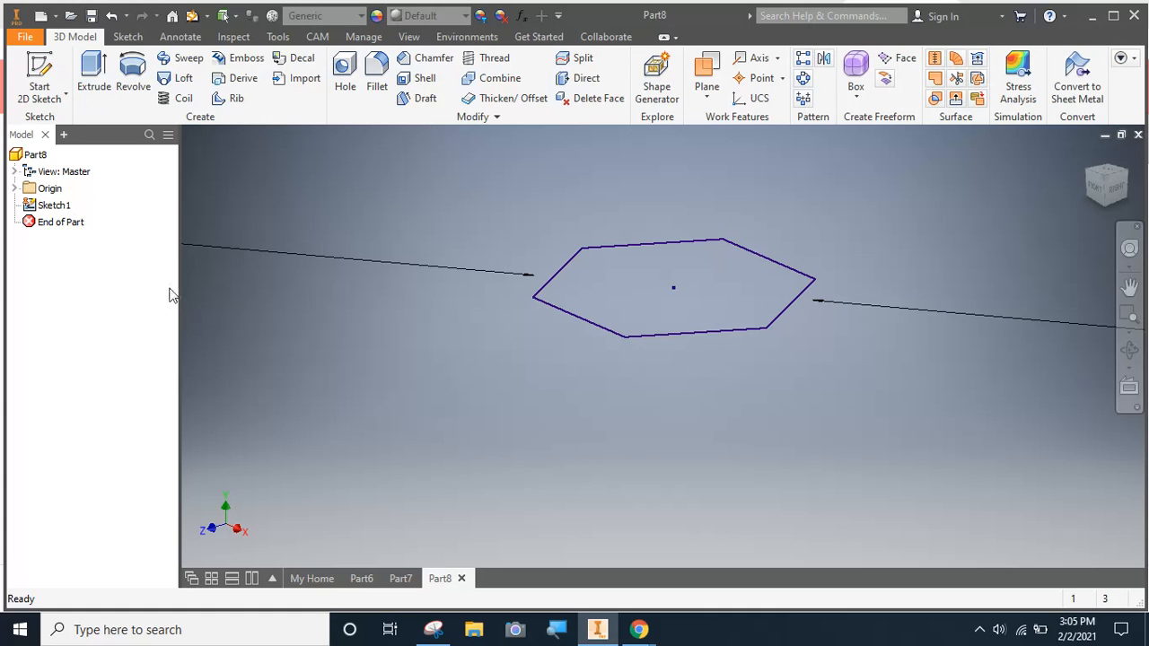
{"action": "left_click", "coordinate": [16, 189]}
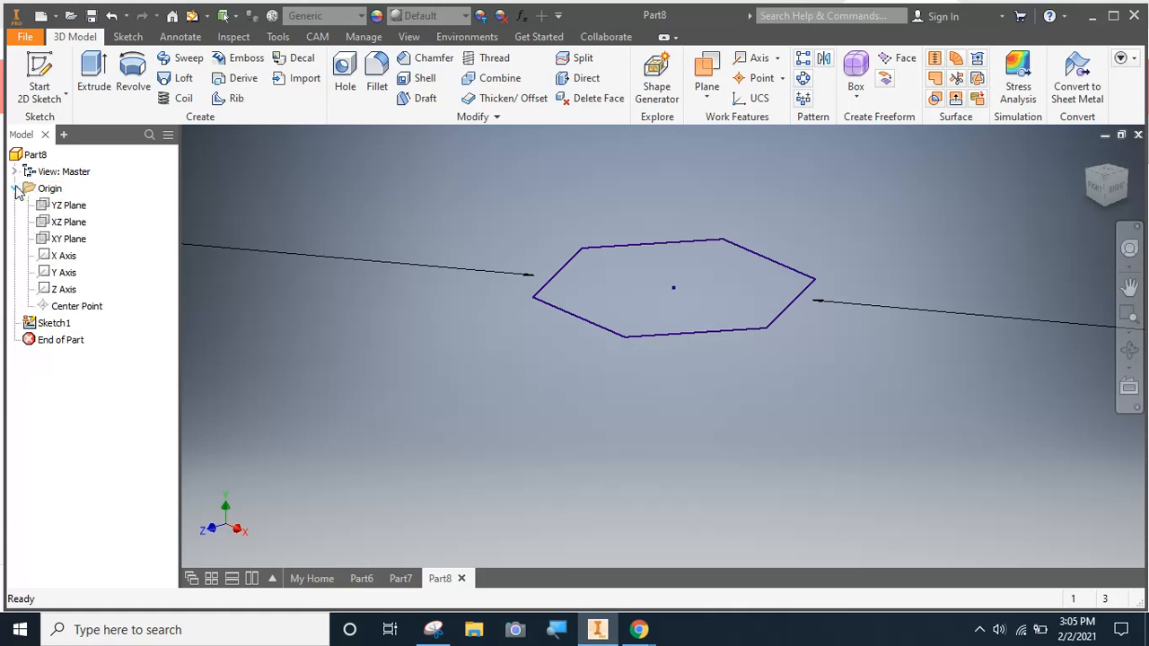
{"action": "left_click", "coordinate": [69, 206]}
{"action": "right_click", "coordinate": [69, 207]}
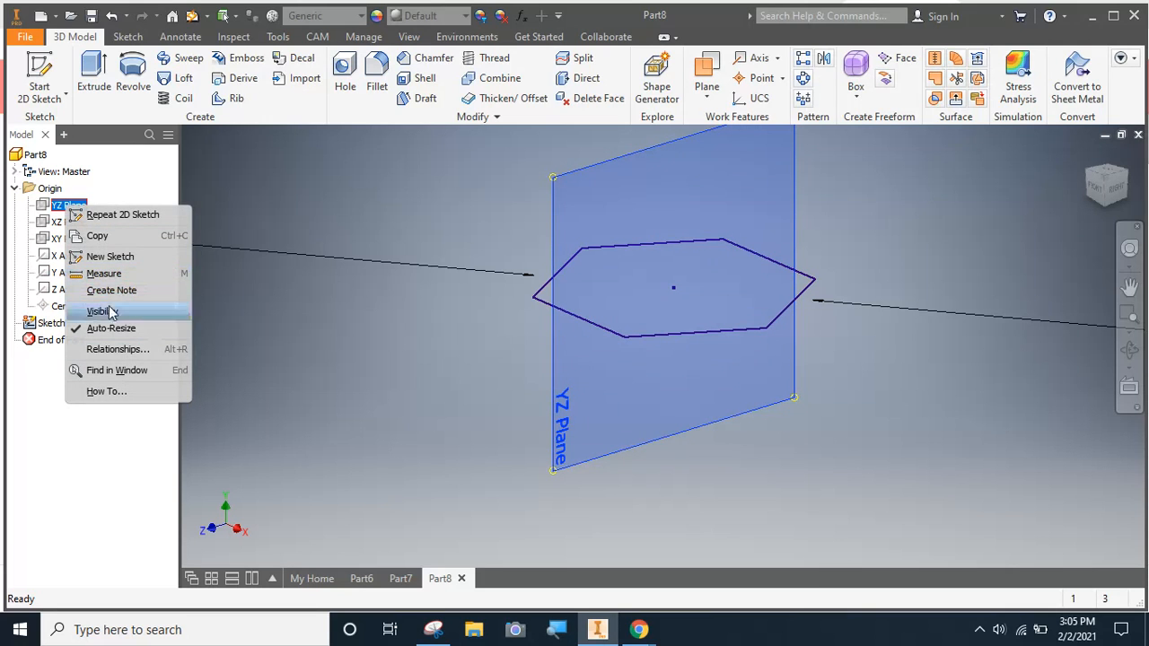
{"action": "left_click", "coordinate": [110, 261]}
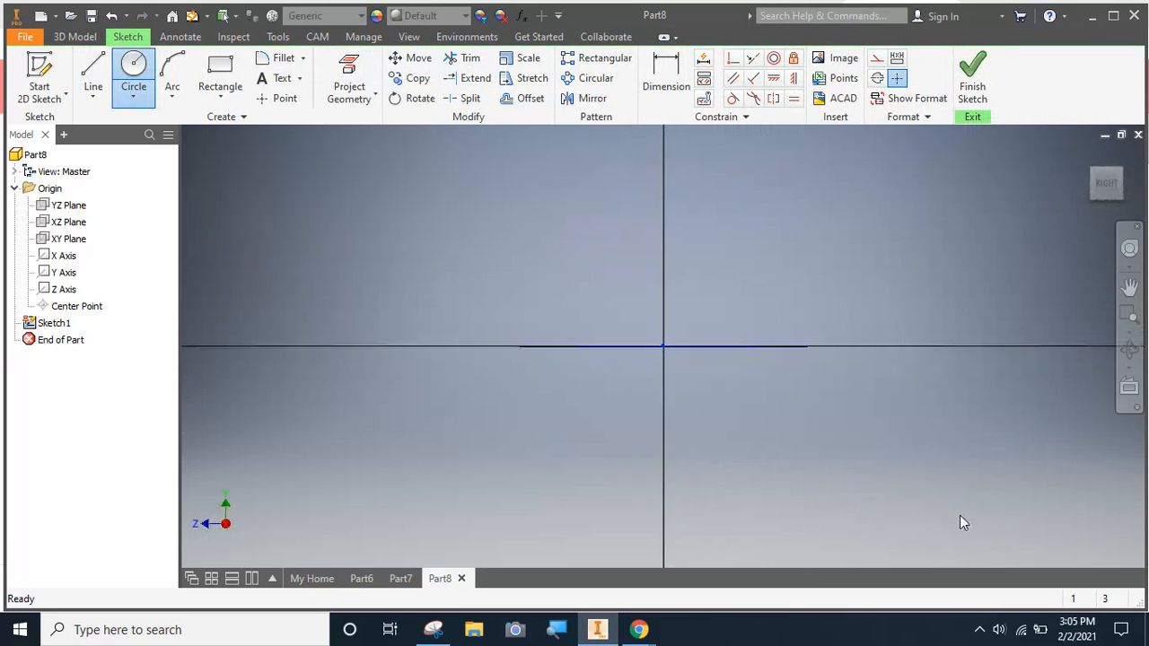
{"action": "middle_click_drag", "start_coordinate": [770, 406], "coordinate": [684, 436]}
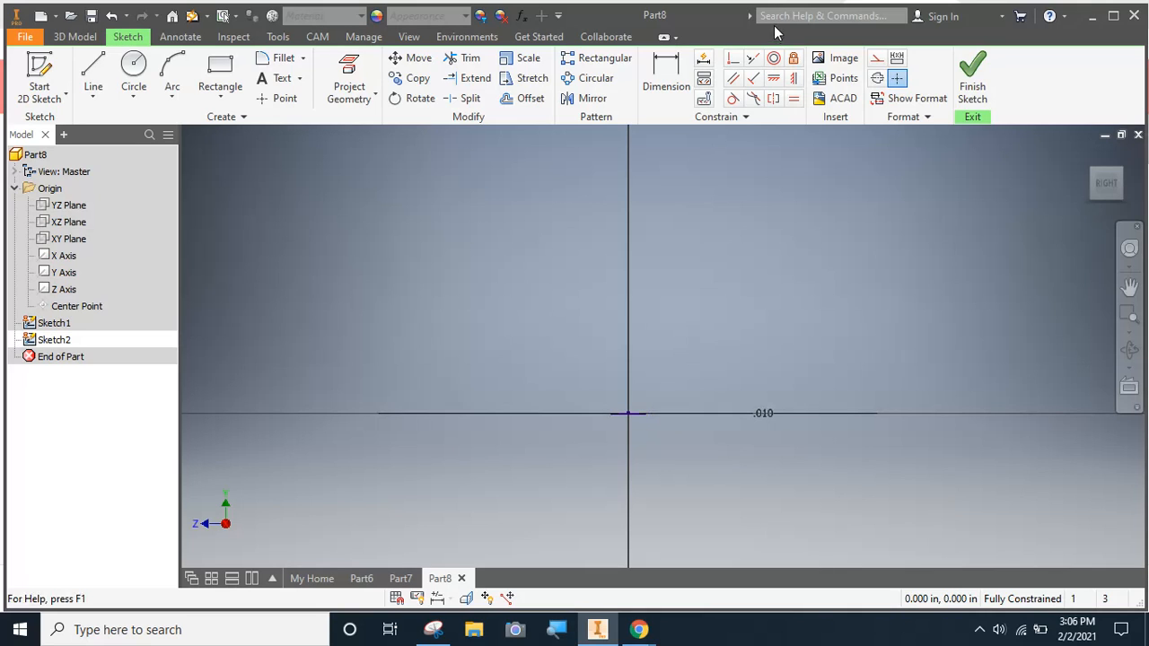
Draw a vertical line 0.07 in long upward from the origin
{"action": "left_click", "coordinate": [93, 75]}
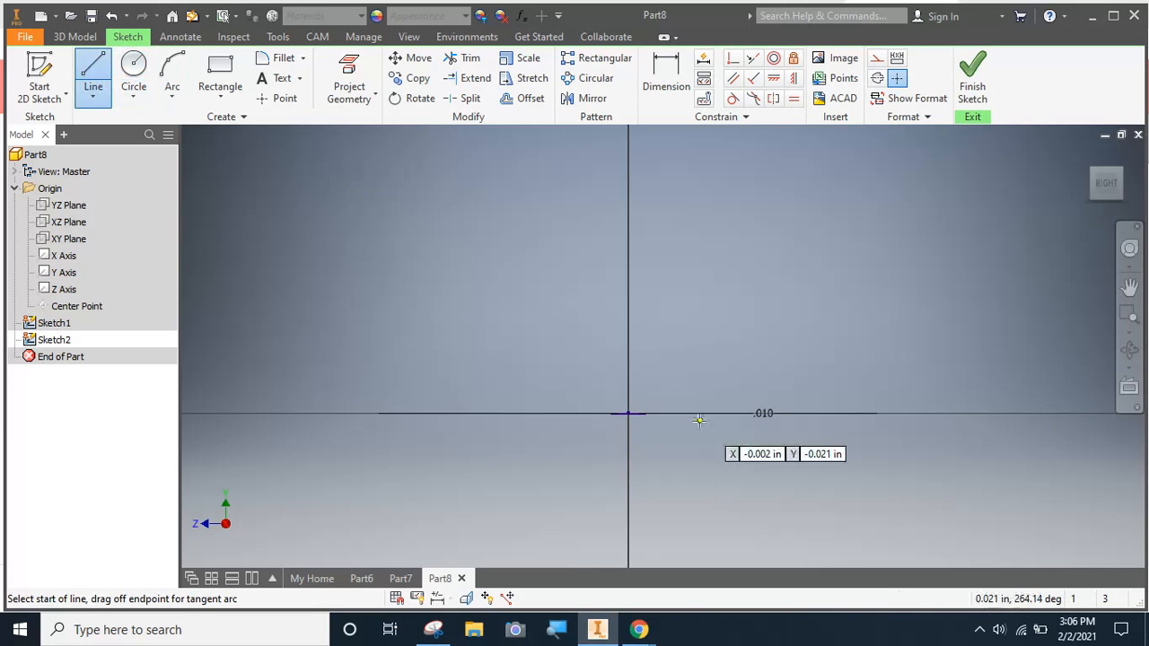
{"action": "left_click", "coordinate": [628, 414]}
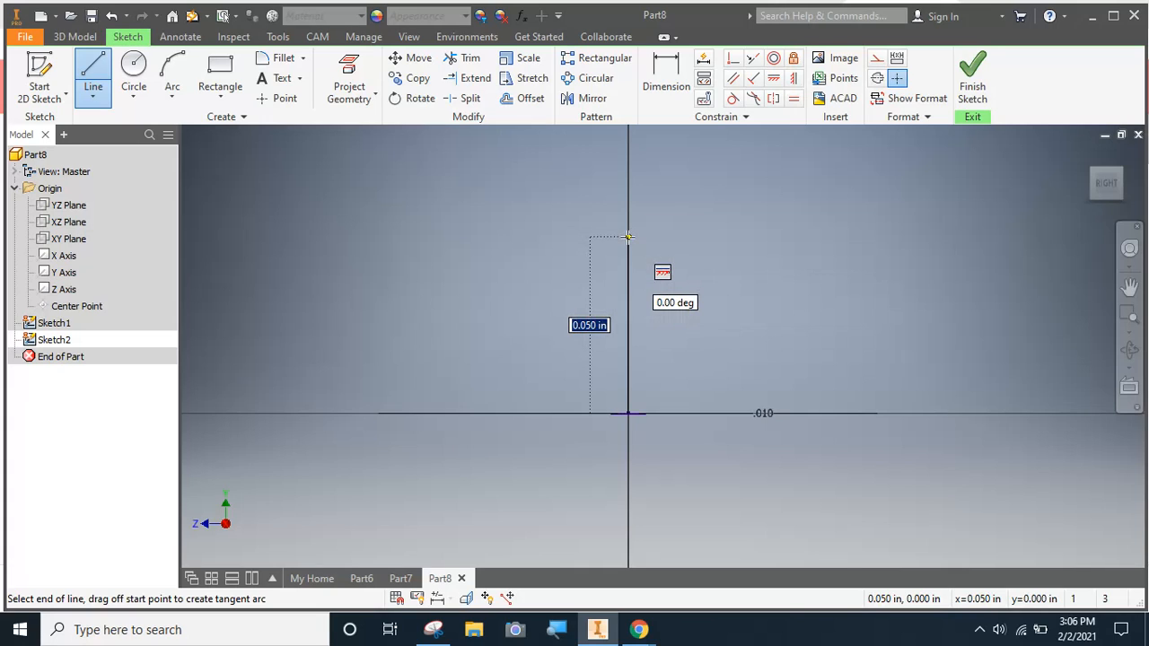
{"action": "type", "text": ".07"}
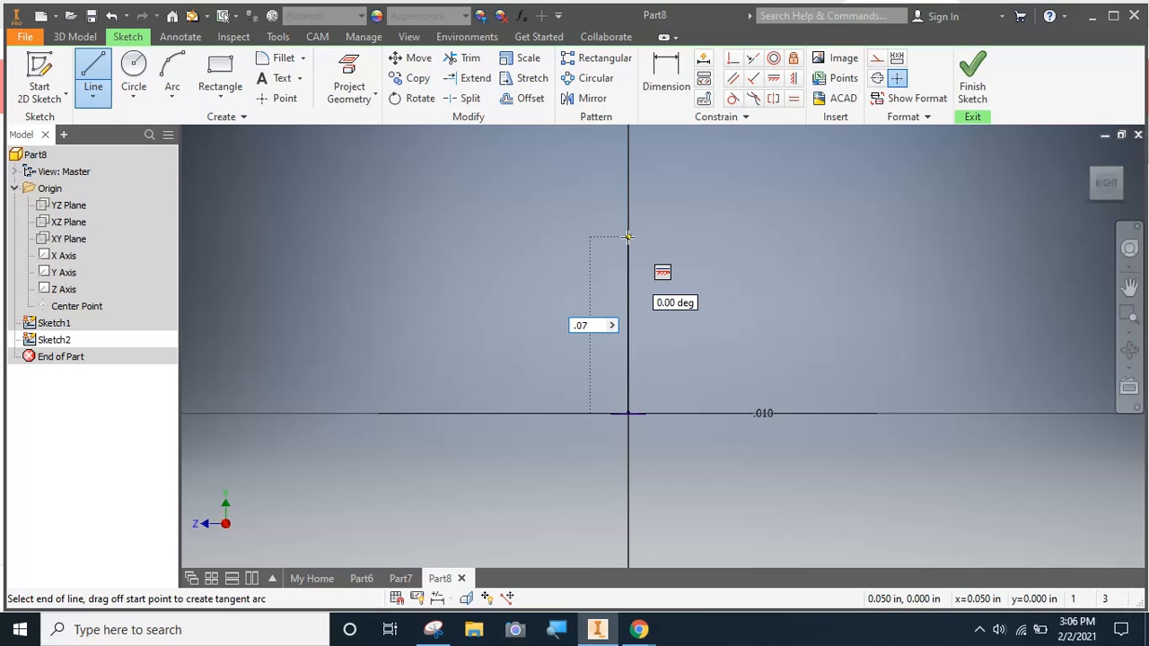
{"action": "key", "text": "Return"}
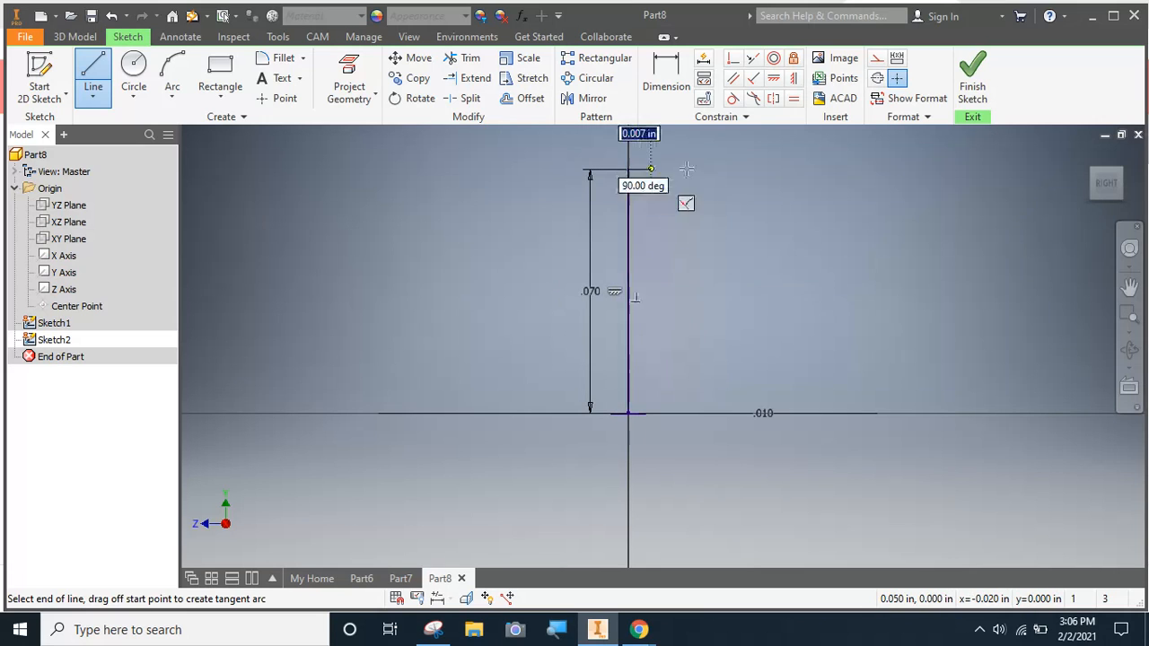
{"action": "key", "text": "Escape"}
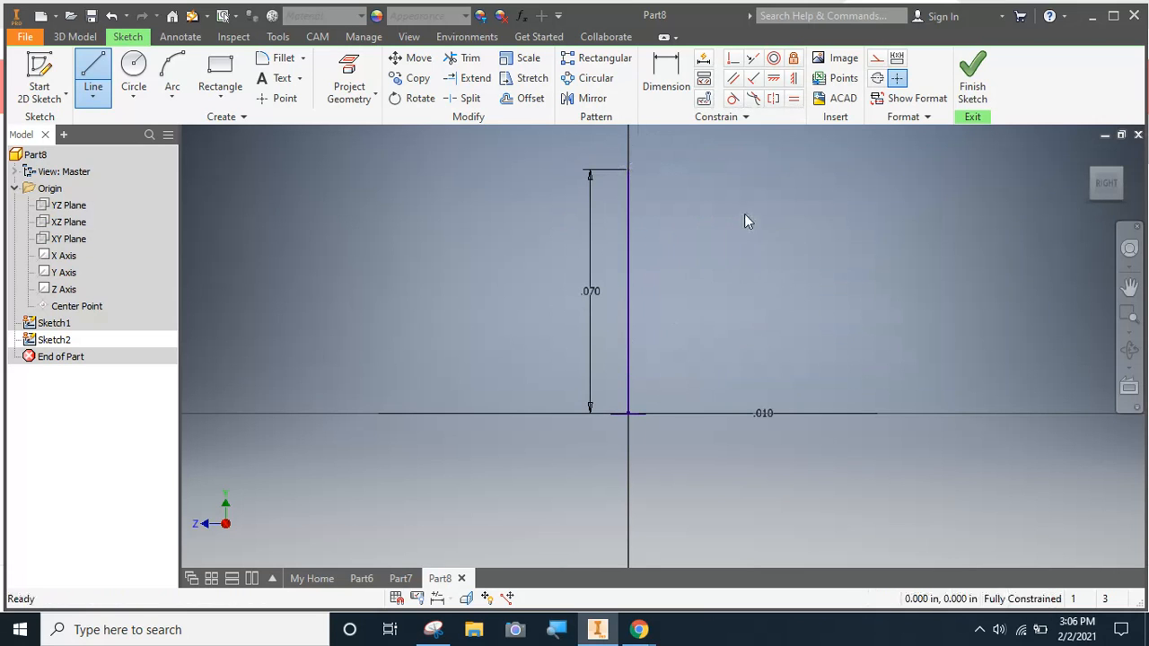
Draw a second vertical line about 0.07 in long, level with the first and about 0.052 in beside it
{"action": "left_click", "coordinate": [94, 72]}
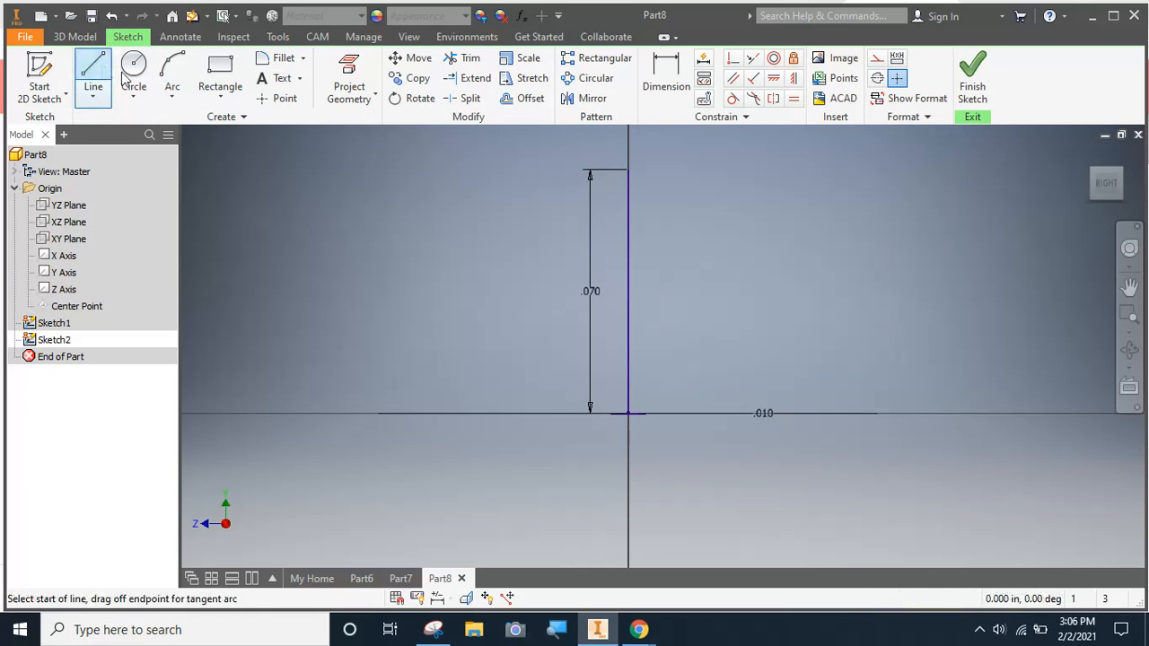
{"action": "left_click", "coordinate": [808, 168]}
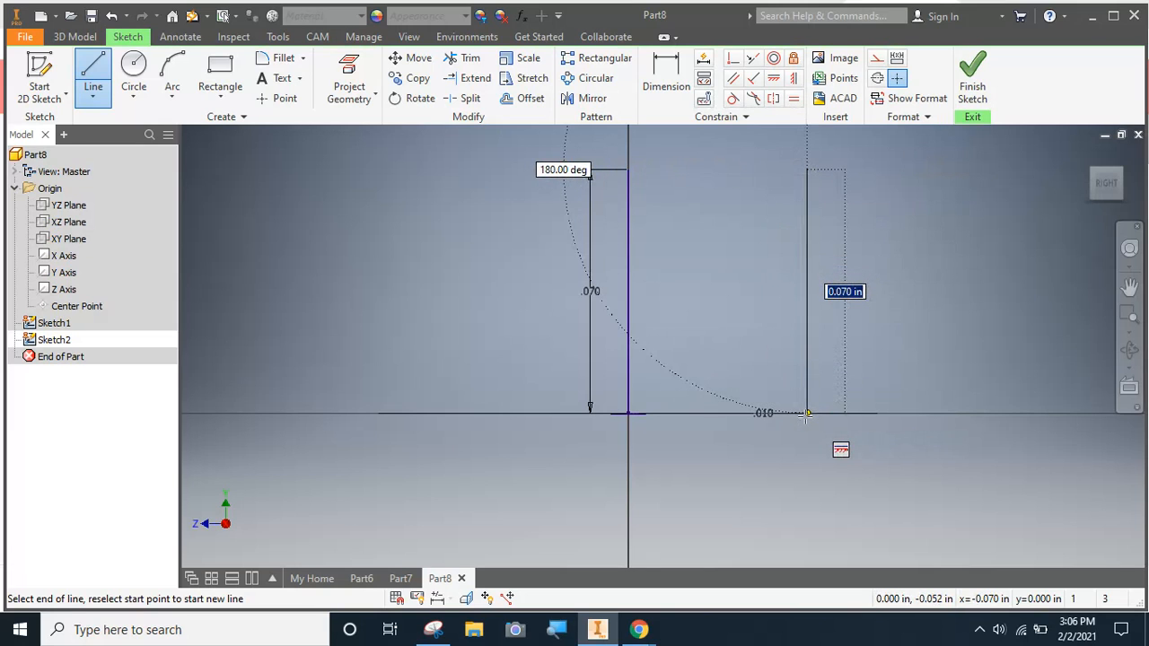
{"action": "left_click", "coordinate": [807, 414]}
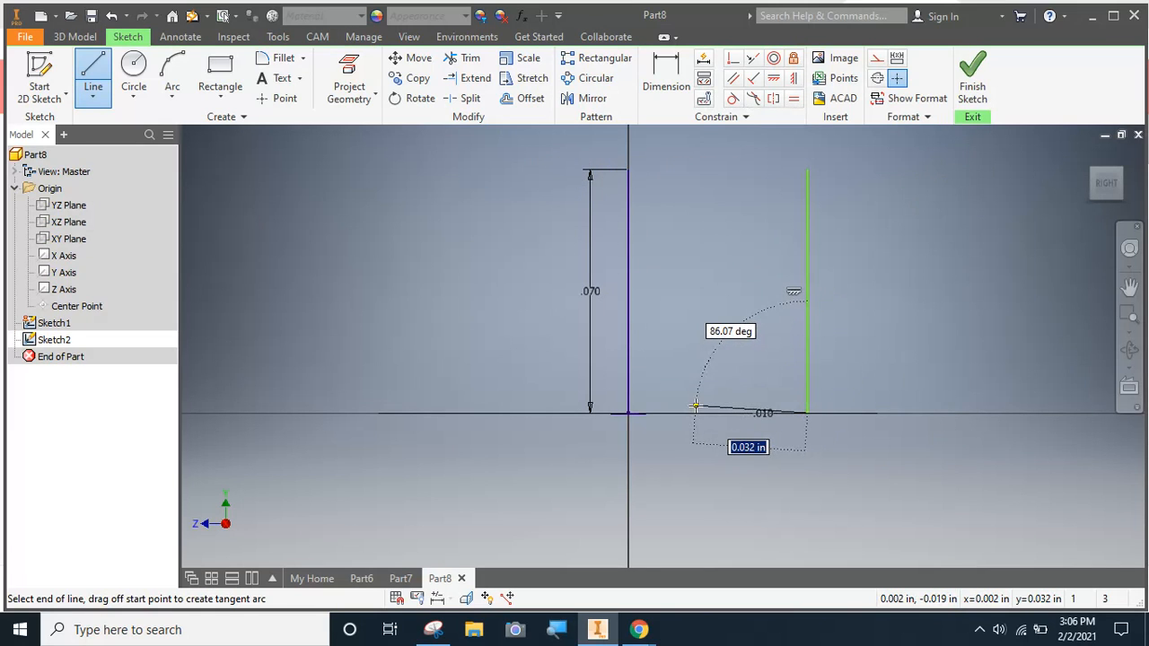
{"action": "key", "text": "Escape"}
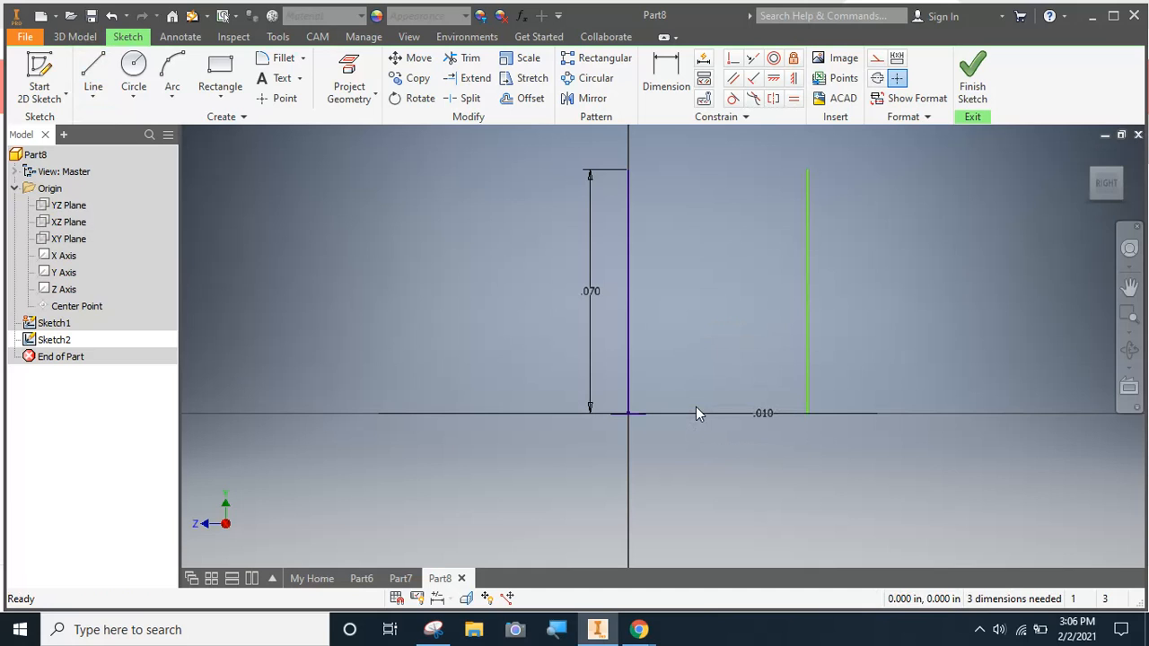
Draw a shorter vertical line about 0.058 in tall between the two lines, about 0.013 in from the first
{"action": "left_click", "coordinate": [90, 69]}
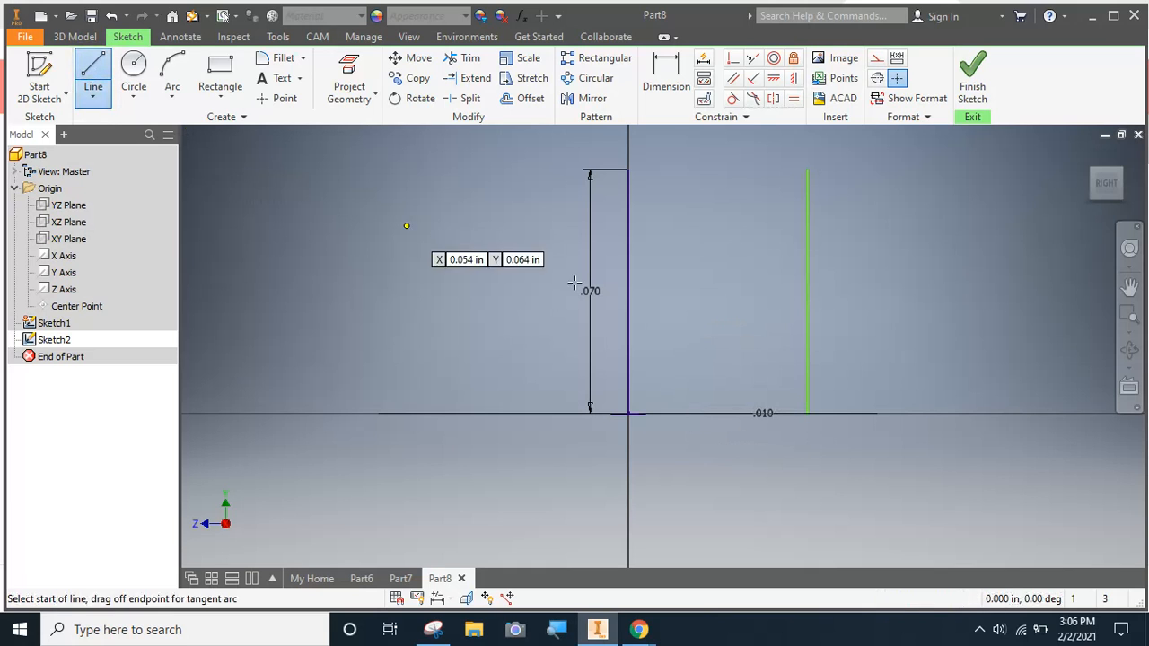
{"action": "left_click", "coordinate": [673, 414]}
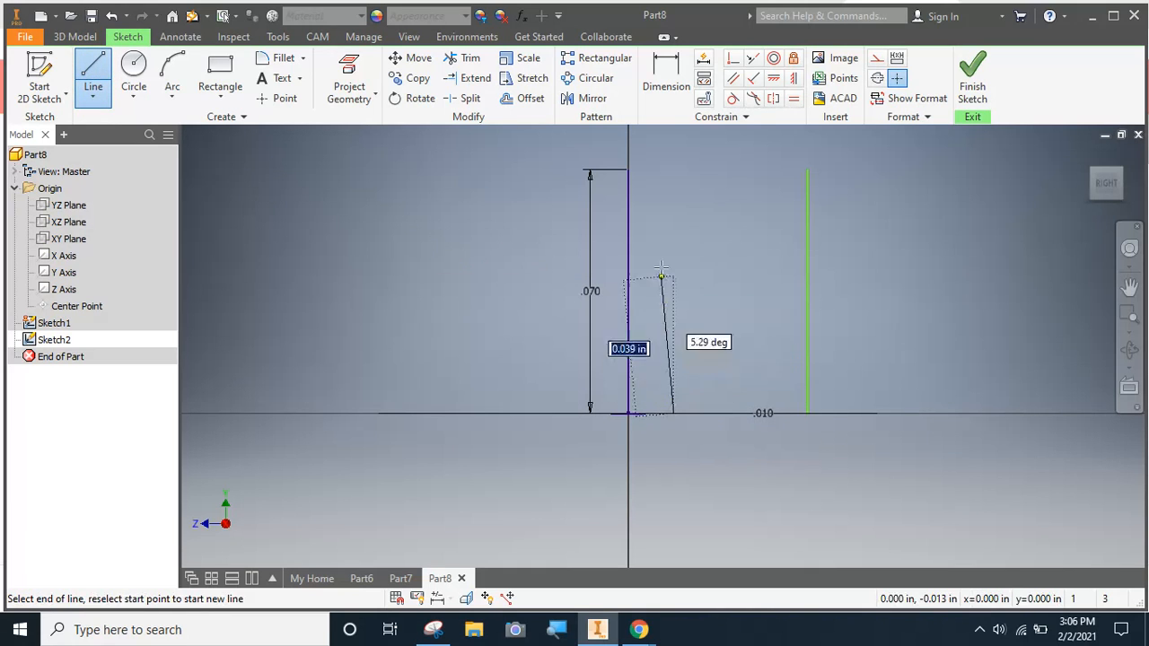
{"action": "left_click", "coordinate": [674, 212]}
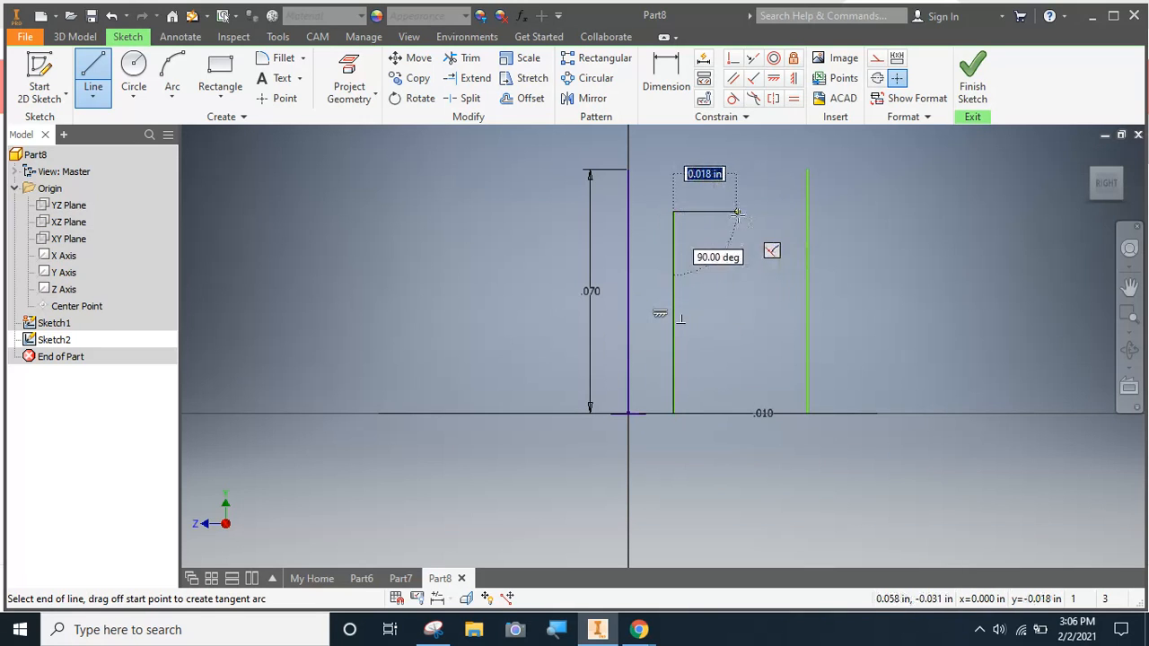
{"action": "key", "text": "Escape"}
Leave the YZ-plane line sketch and reopen it for editing
{"action": "left_click", "coordinate": [39, 74]}
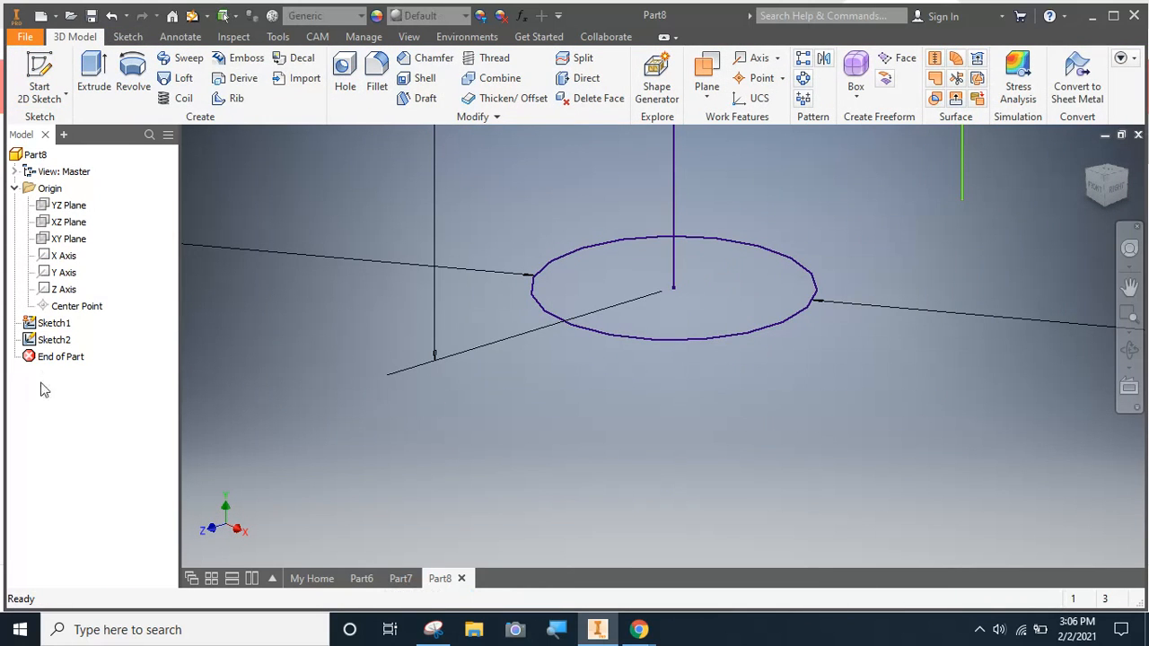
{"action": "double_click", "coordinate": [47, 342]}
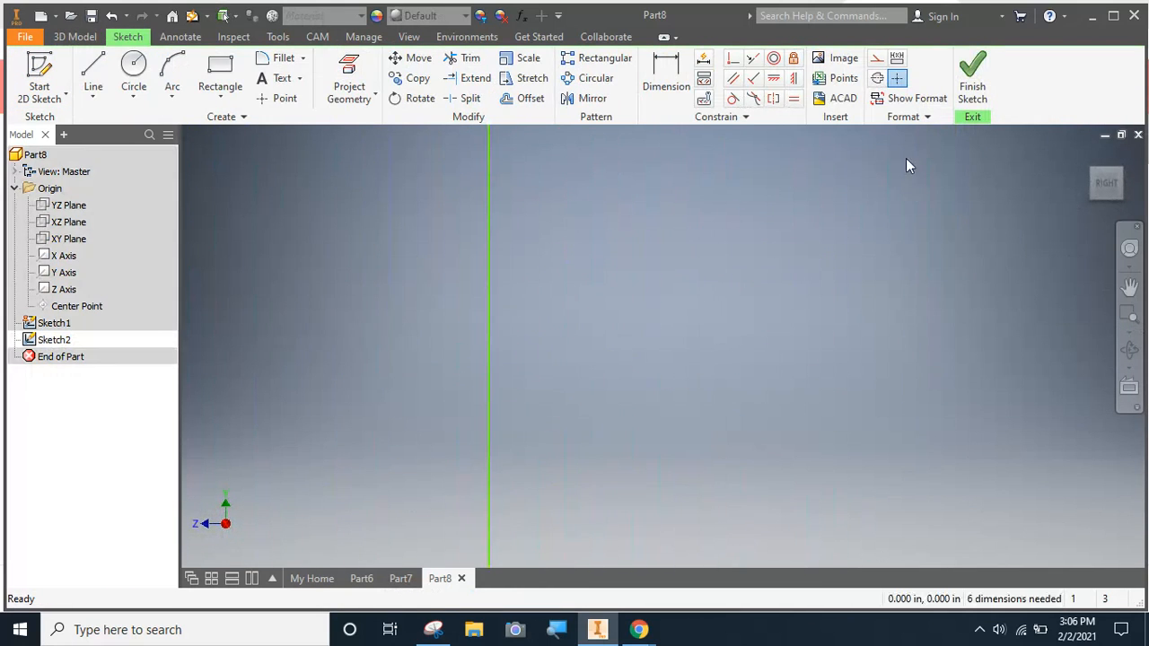
{"action": "left_click", "coordinate": [974, 77]}
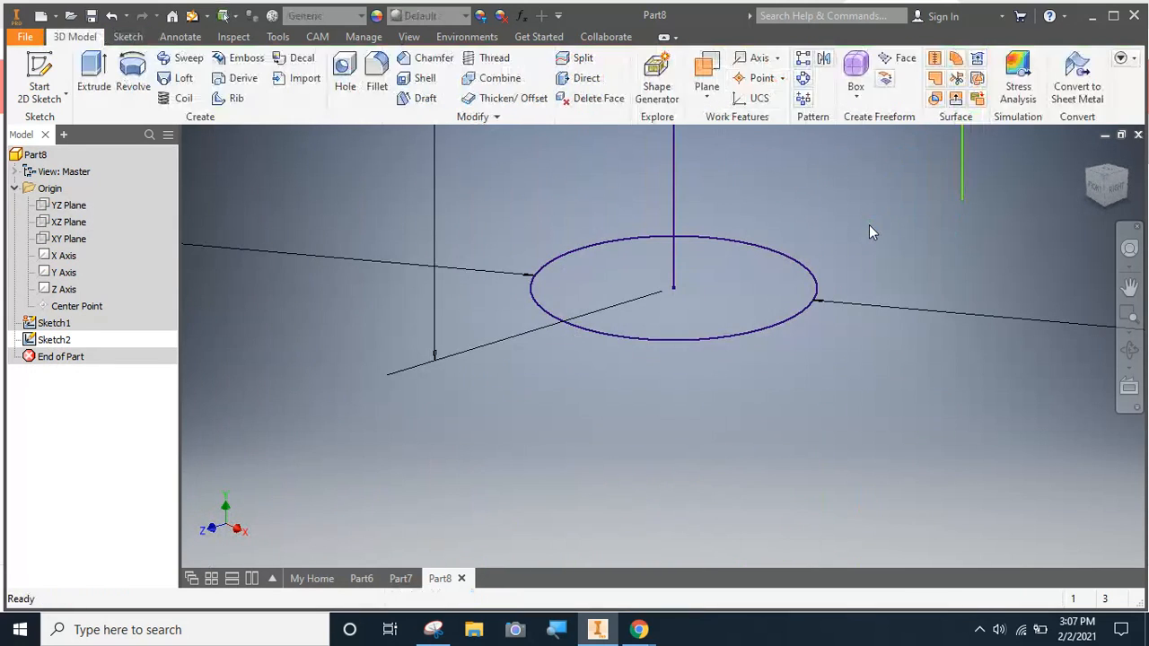
{"action": "double_click", "coordinate": [50, 339]}
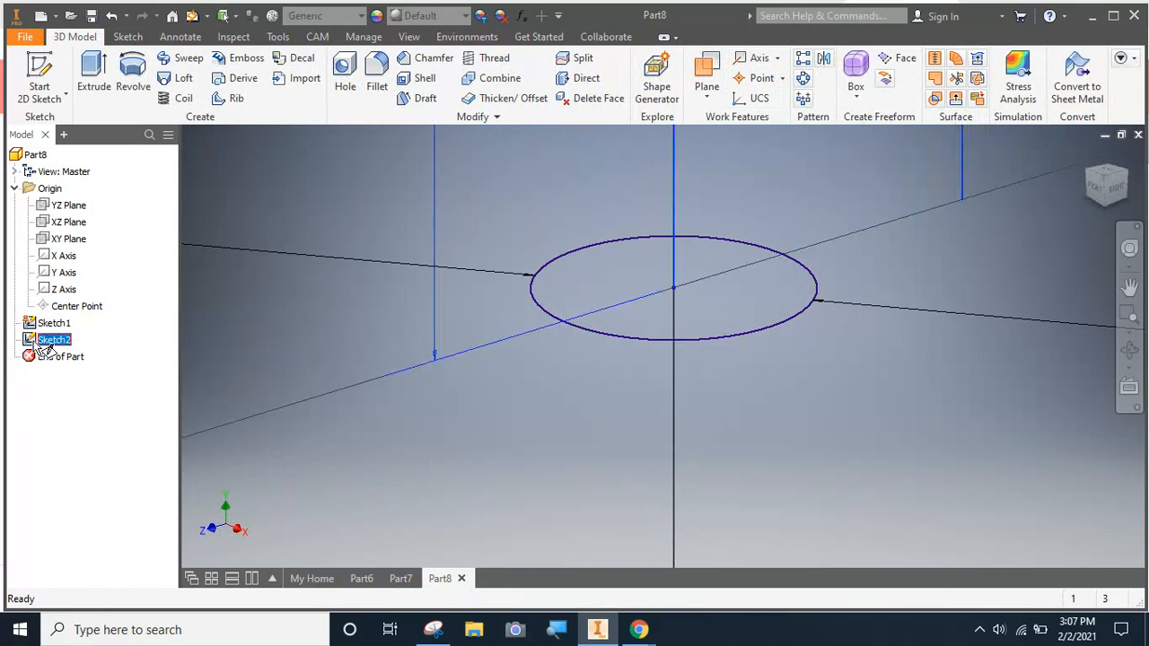
Draw a vertical line about 0.045 in long downward, its upper end level with the short line's and about 0.012 in inside the outer line
{"action": "scroll", "coordinate": [388, 371], "scroll_direction": "up", "scroll_amount": 5}
{"action": "scroll", "coordinate": [538, 372], "scroll_direction": "up", "scroll_amount": 5}
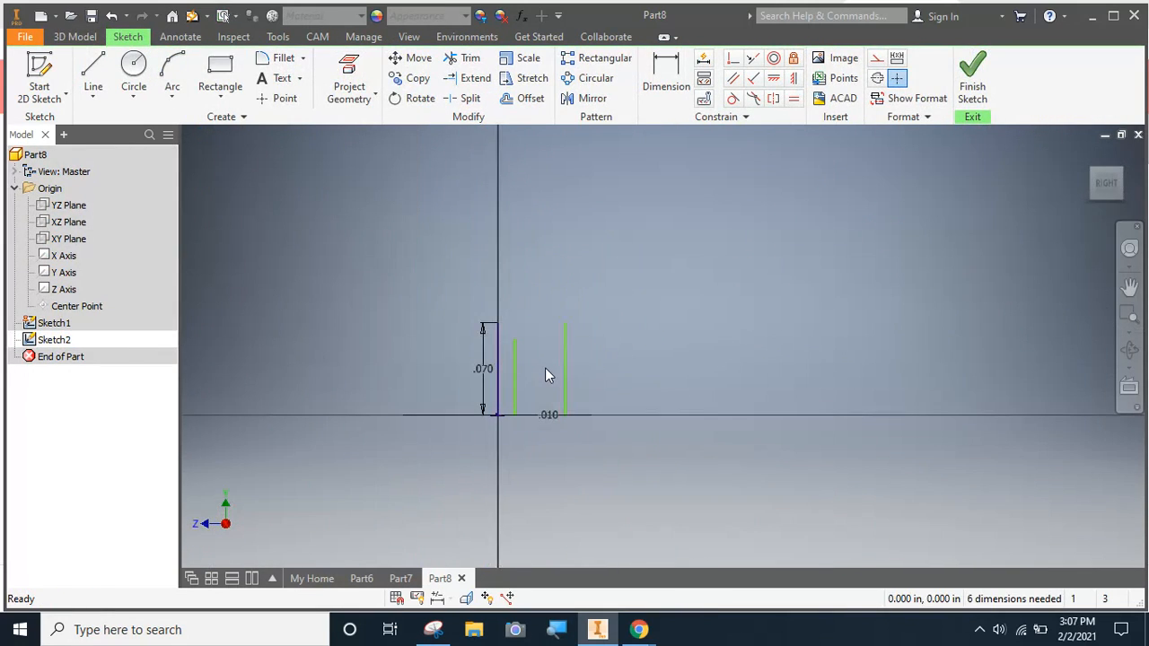
{"action": "scroll", "coordinate": [543, 372], "scroll_direction": "down", "scroll_amount": 1}
{"action": "middle_click_drag", "start_coordinate": [543, 372], "coordinate": [617, 378]}
{"action": "scroll", "coordinate": [618, 379], "scroll_direction": "down", "scroll_amount": 3}
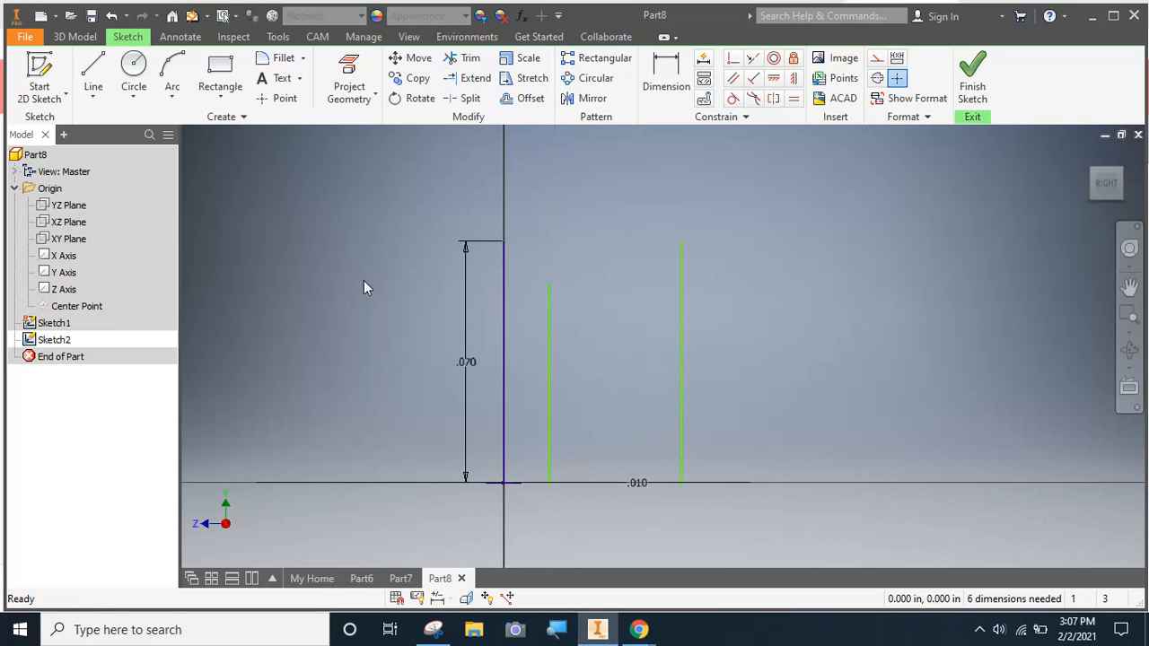
{"action": "left_click", "coordinate": [94, 72]}
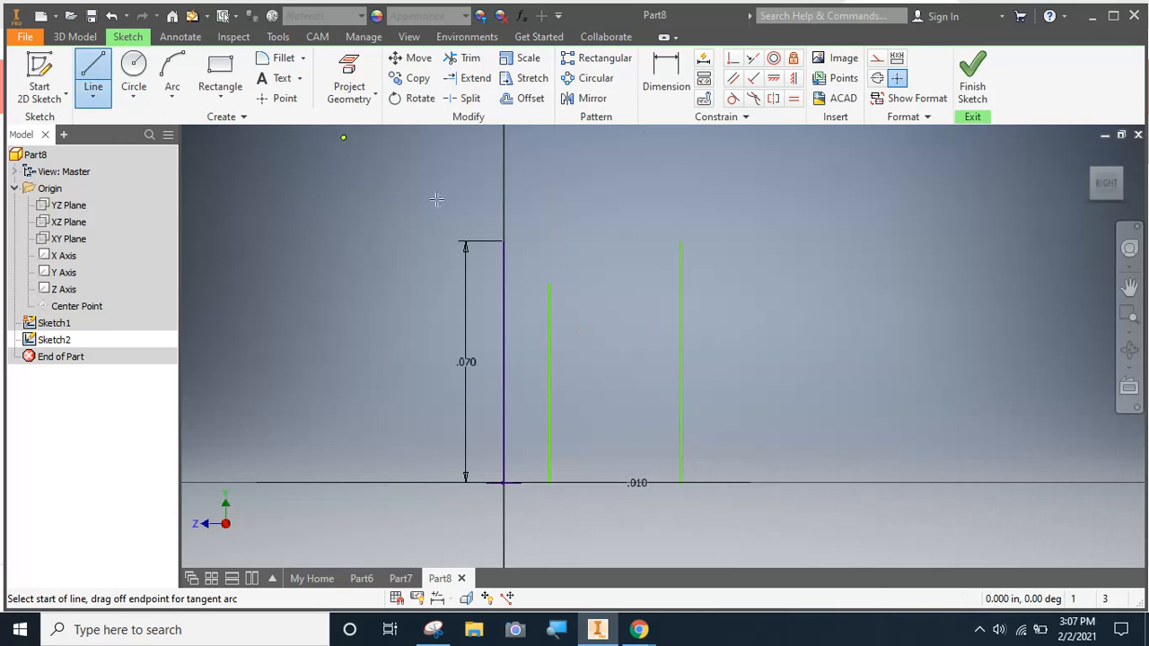
{"action": "left_click", "coordinate": [640, 285]}
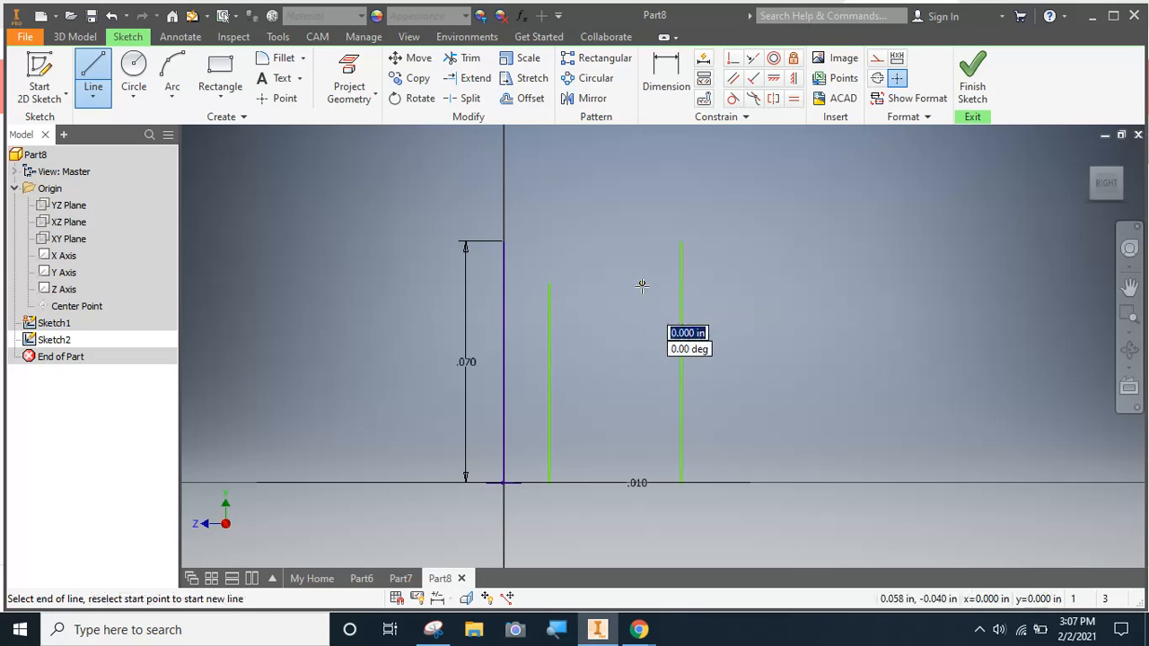
{"action": "left_click", "coordinate": [641, 440]}
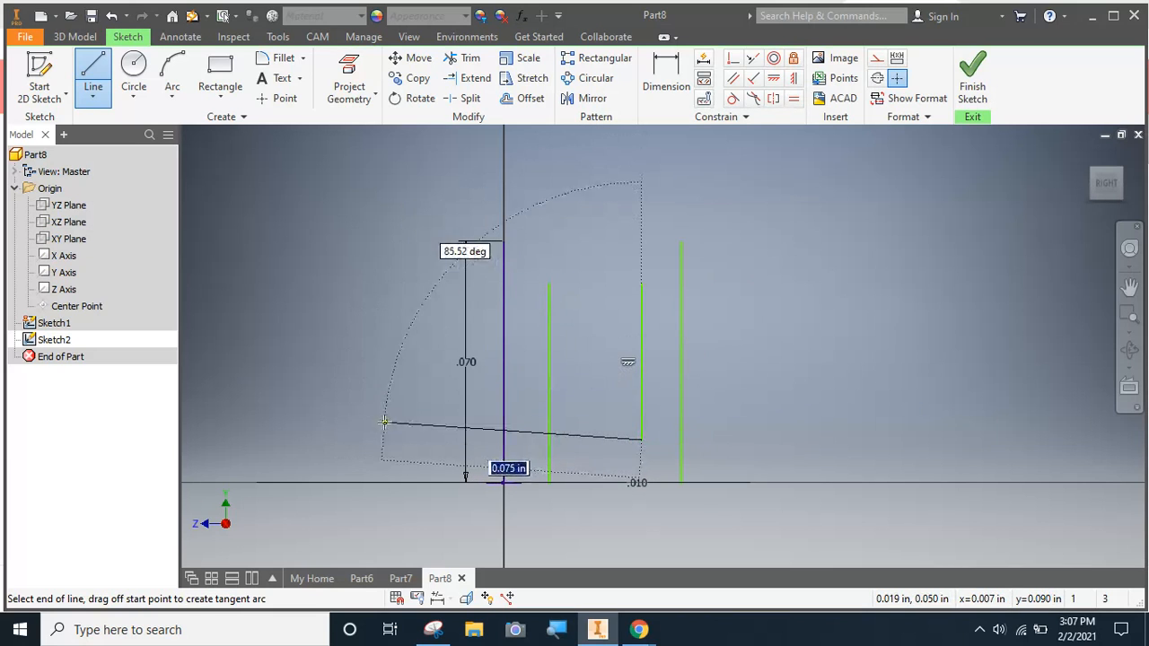
{"action": "key", "text": "Escape"}
Dimension the spacing between the vertical line at the origin and the neighbouring shorter line as 0.02 in
{"action": "left_click", "coordinate": [665, 70]}
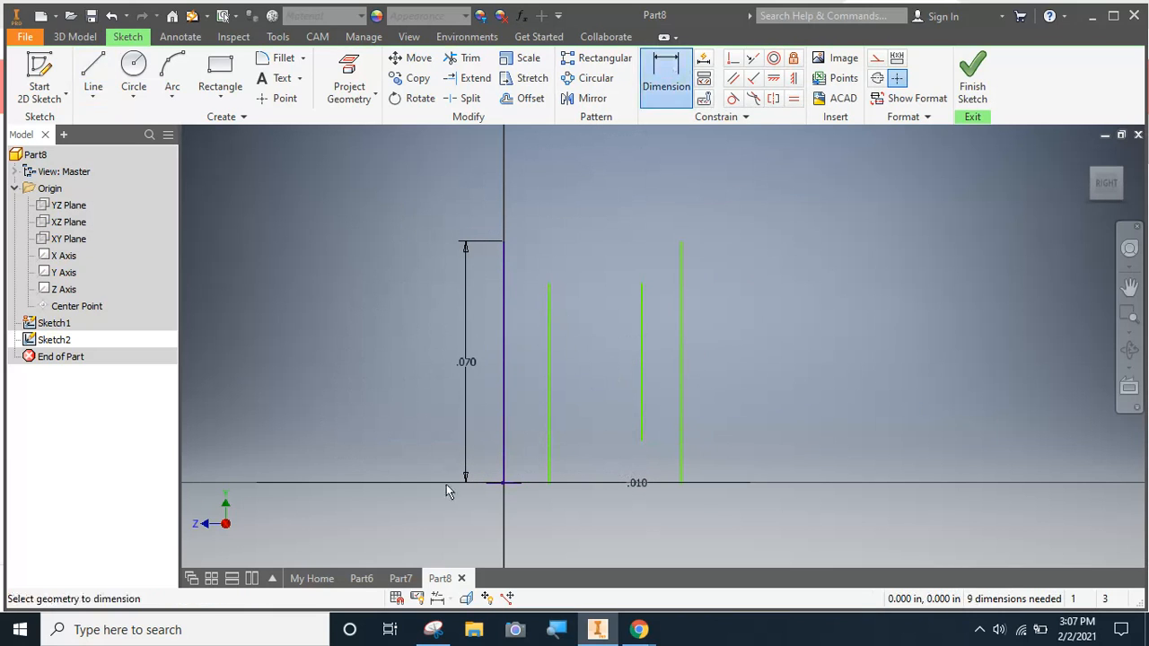
{"action": "left_click", "coordinate": [505, 449]}
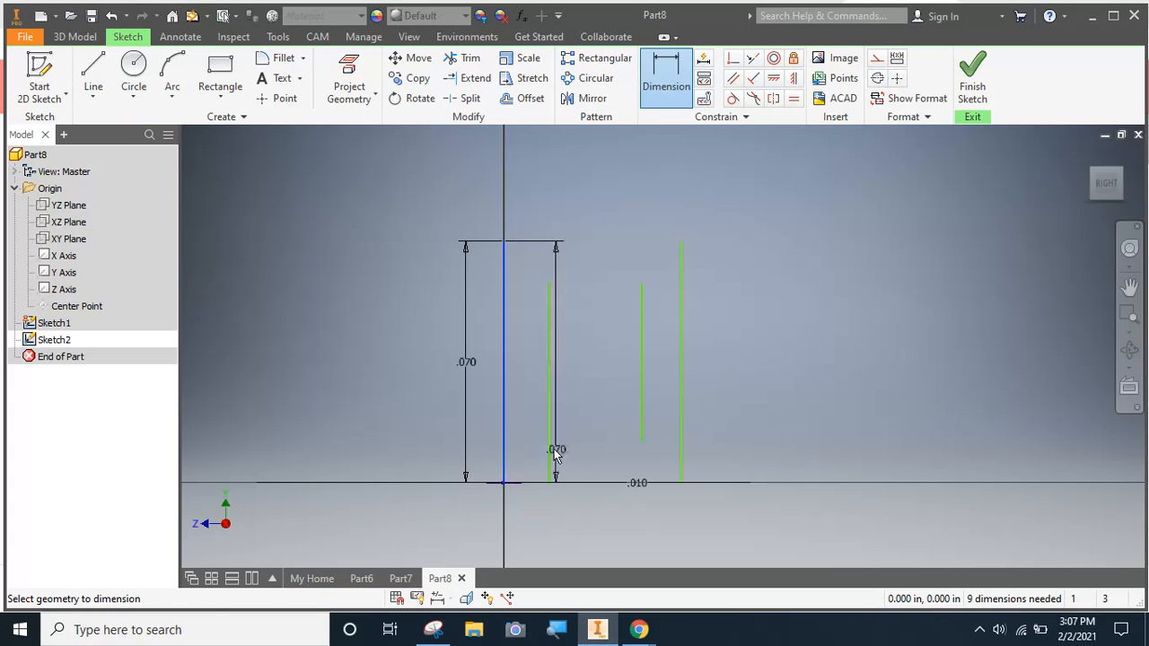
{"action": "left_click", "coordinate": [549, 452]}
{"action": "left_click", "coordinate": [531, 517]}
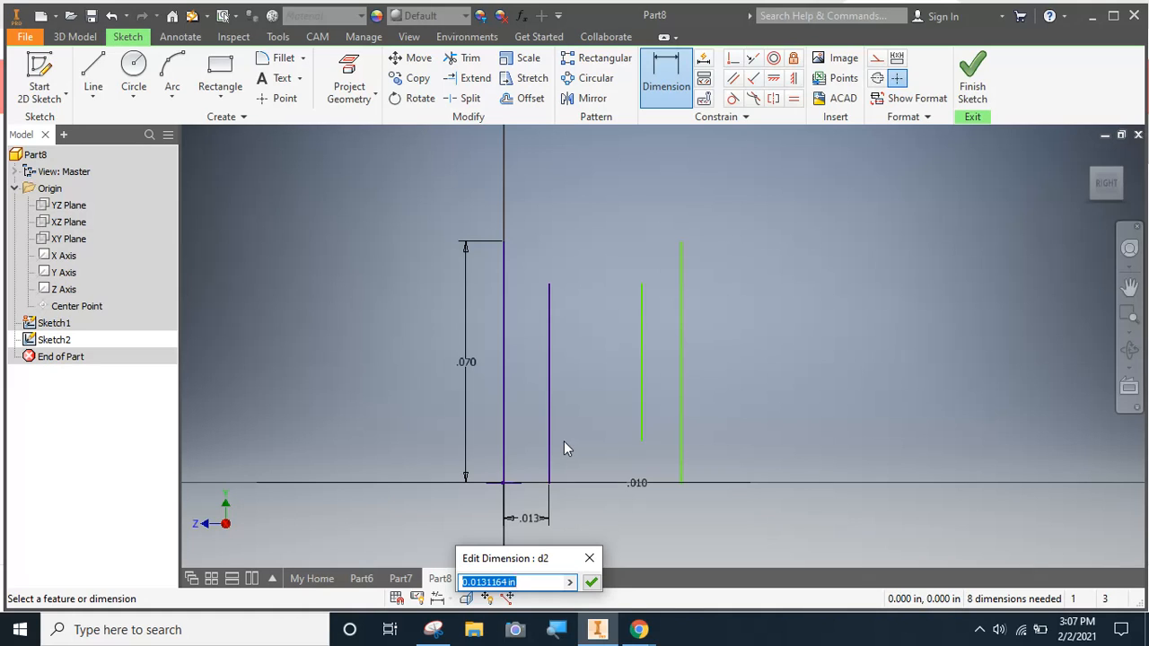
{"action": "type", "text": ".02"}
{"action": "key", "text": "Return"}
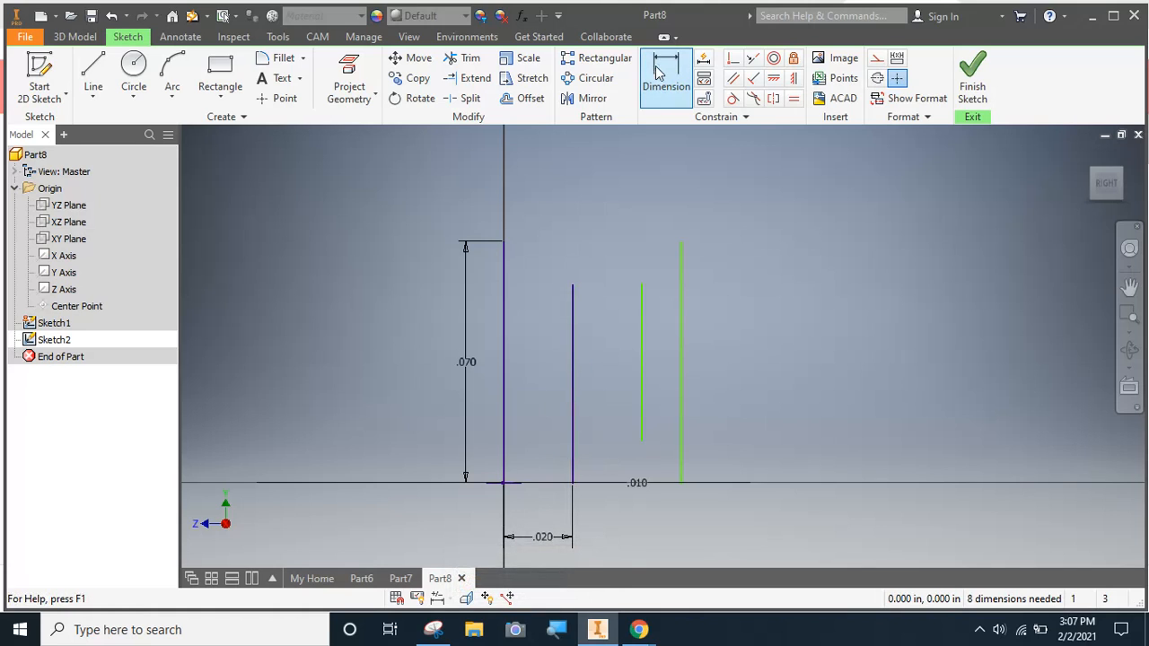
Dimension the spacing between the two inner vertical lines and link it to the first spacing dimension, d2
{"action": "left_click", "coordinate": [656, 72]}
{"action": "left_click", "coordinate": [573, 415]}
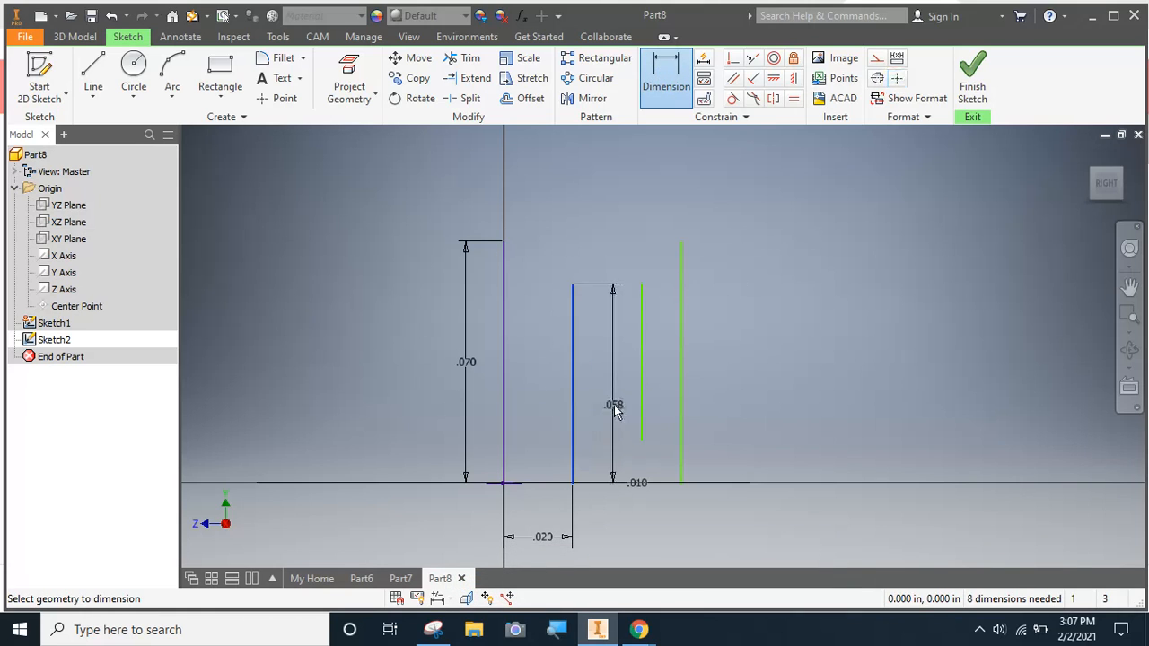
{"action": "left_click", "coordinate": [642, 406]}
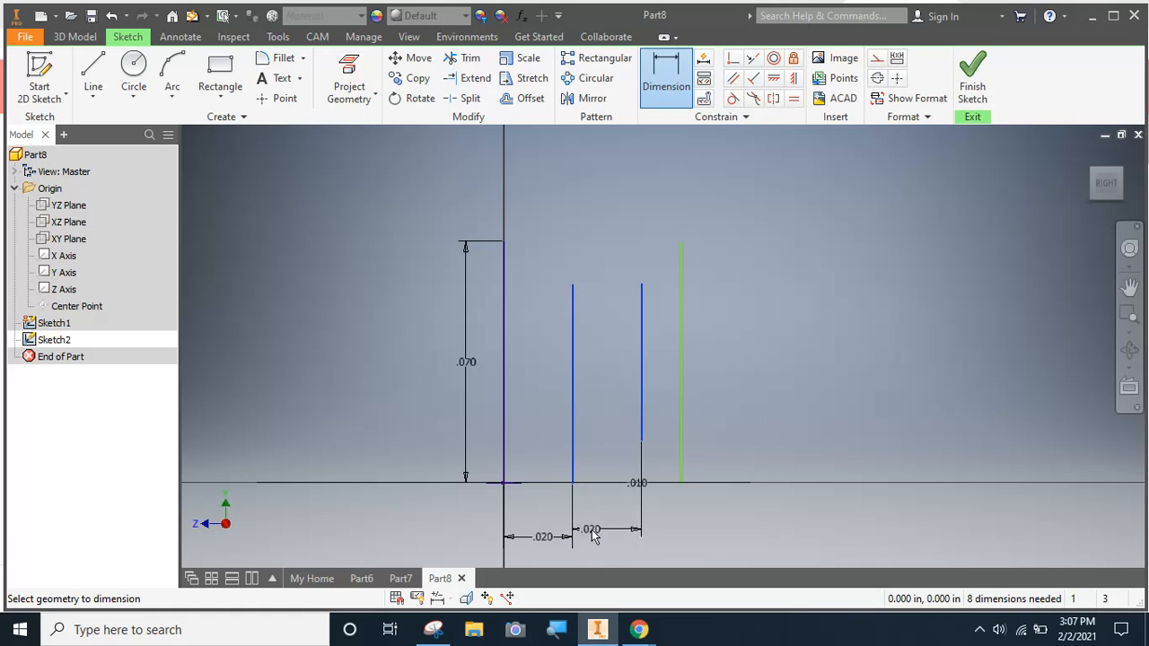
{"action": "left_click", "coordinate": [600, 529]}
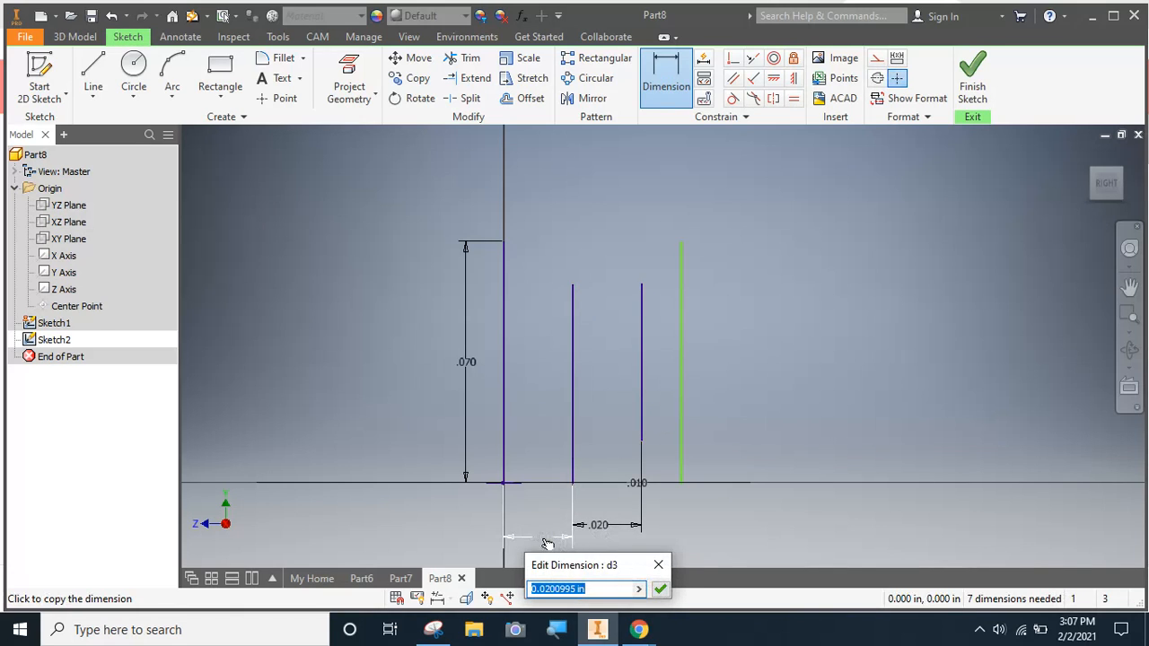
{"action": "left_click", "coordinate": [546, 540]}
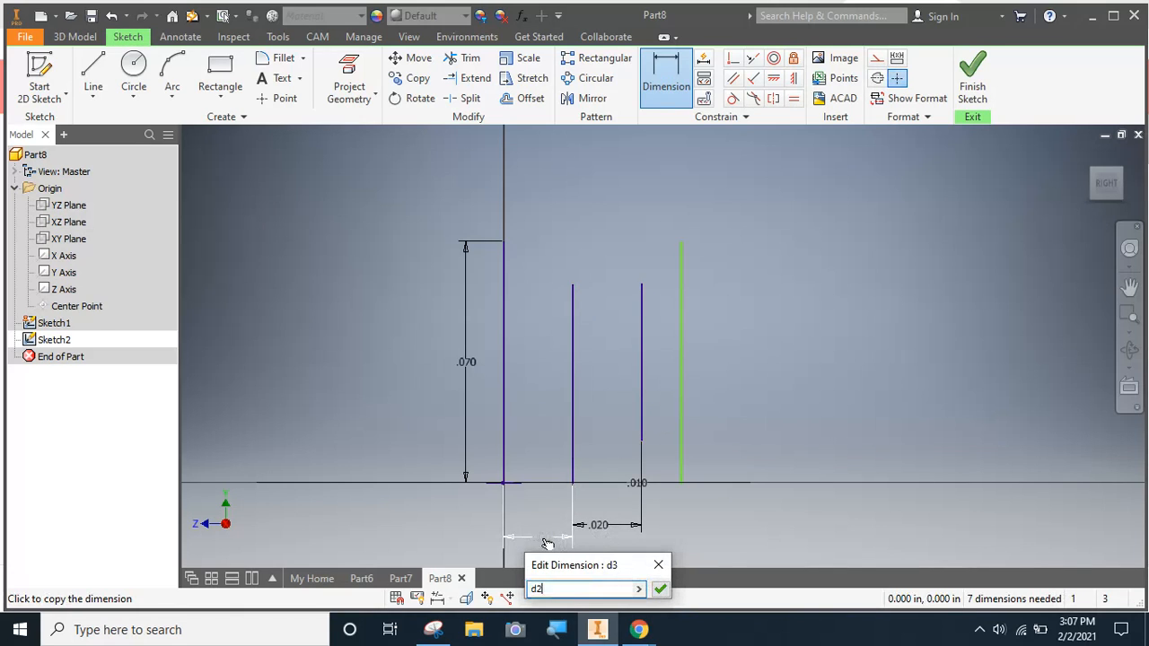
{"action": "left_click", "coordinate": [660, 590]}
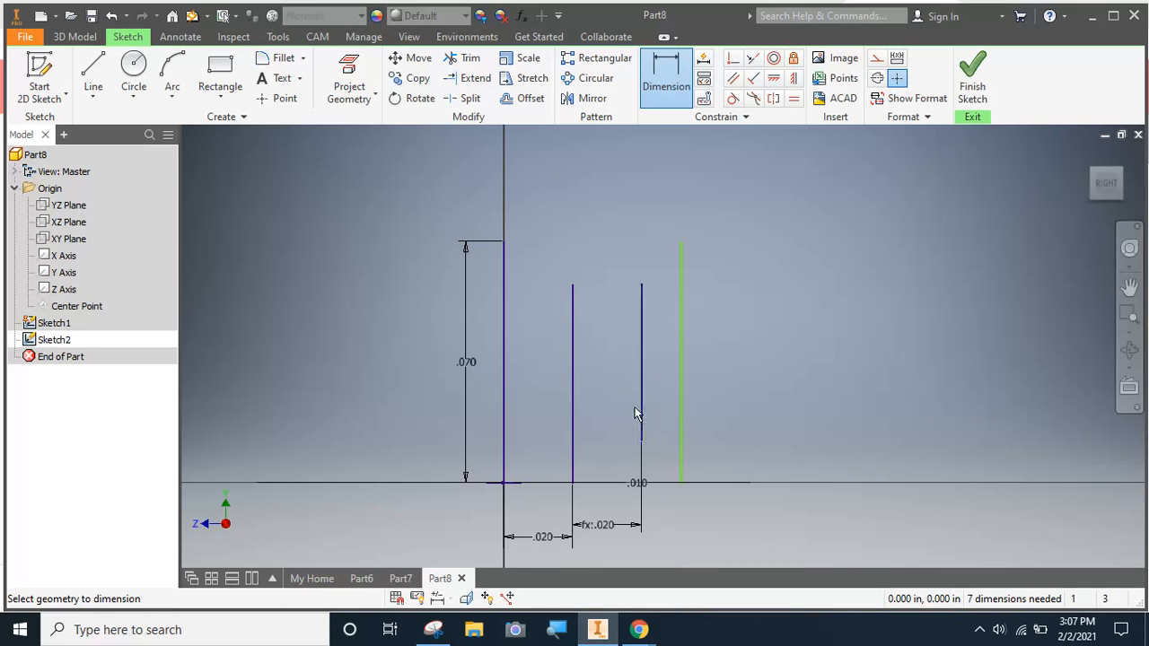
Dimension the spacing between the shortest inner line and the far outer line, linking it to dimension d2
{"action": "left_click", "coordinate": [640, 351]}
{"action": "left_click", "coordinate": [682, 349]}
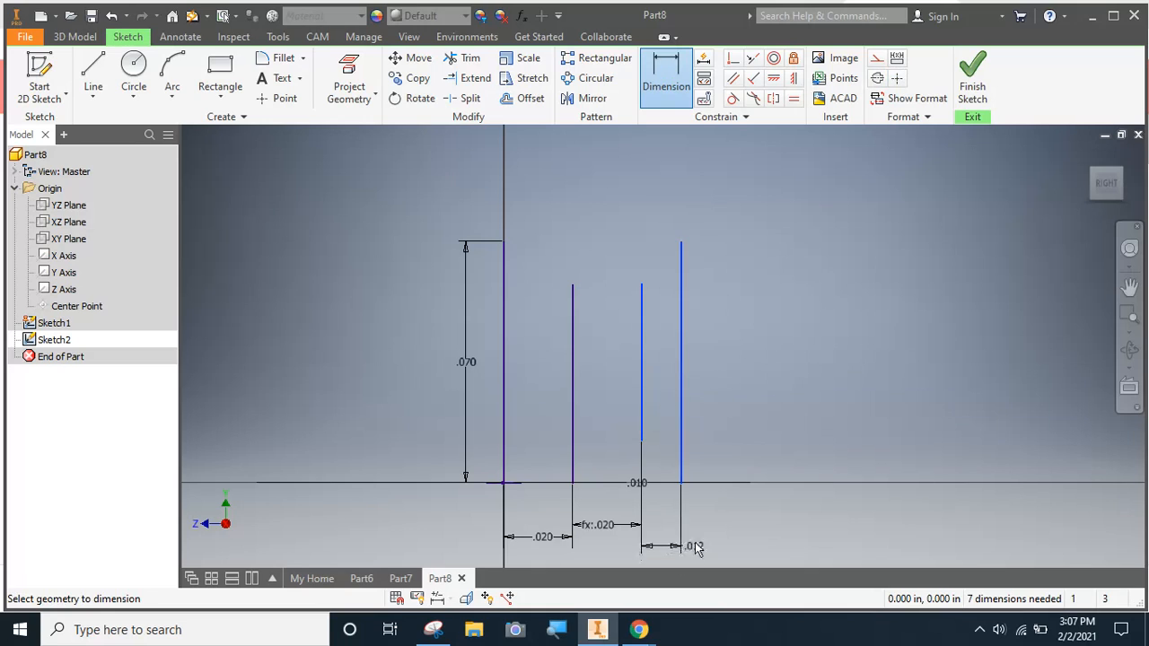
{"action": "left_click", "coordinate": [674, 535]}
{"action": "left_click", "coordinate": [532, 535]}
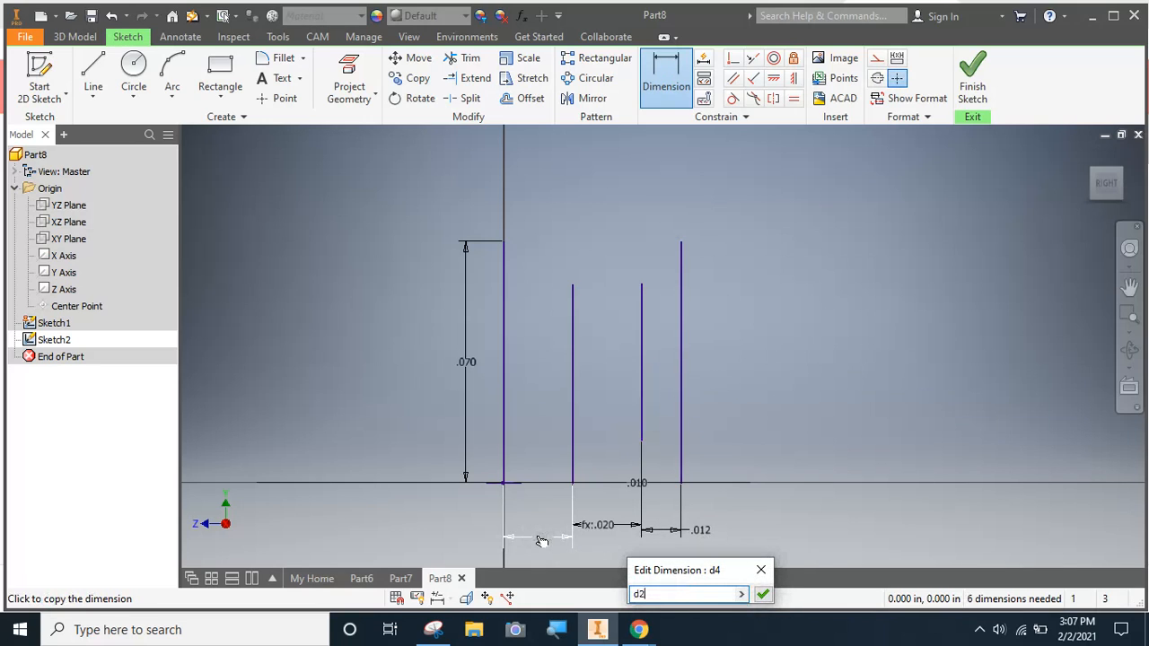
{"action": "left_click", "coordinate": [763, 594]}
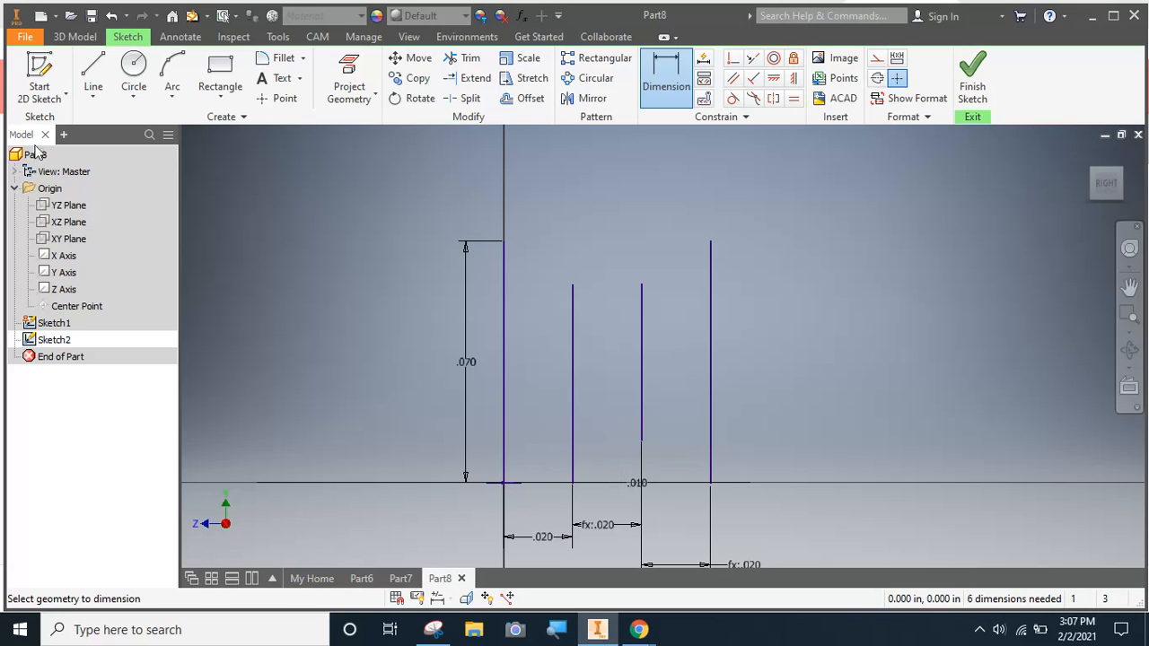
Draw a tangent arc of 0.030 in radius joining the upper ends of the two outer vertical lines
{"action": "left_click", "coordinate": [173, 81]}
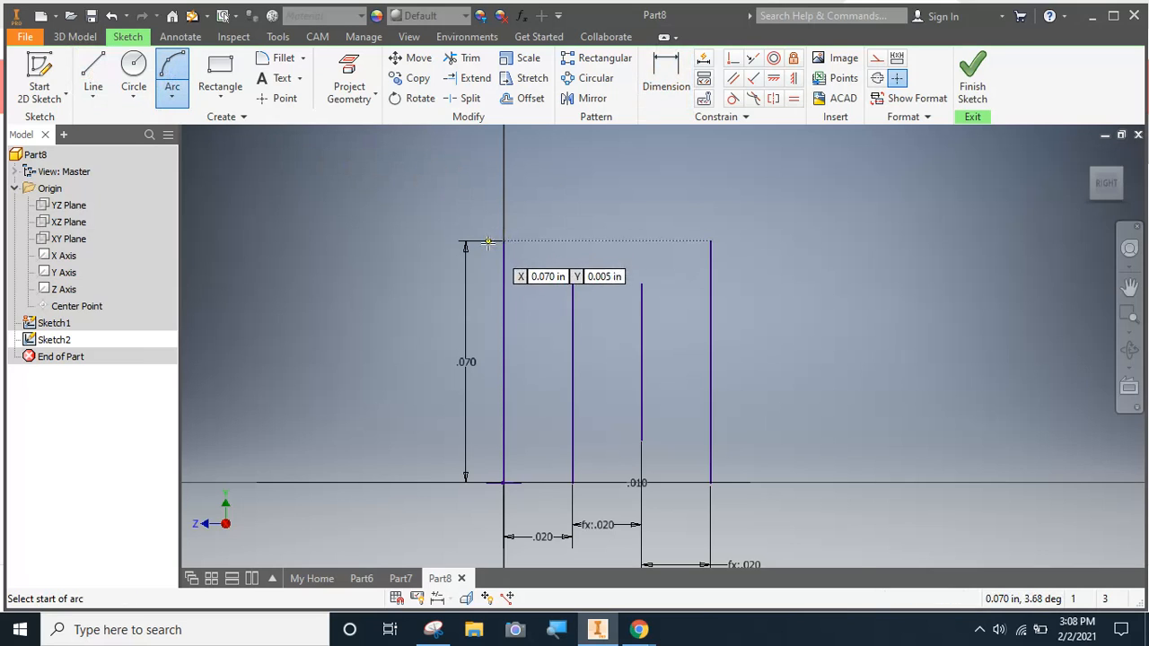
{"action": "left_click", "coordinate": [504, 239]}
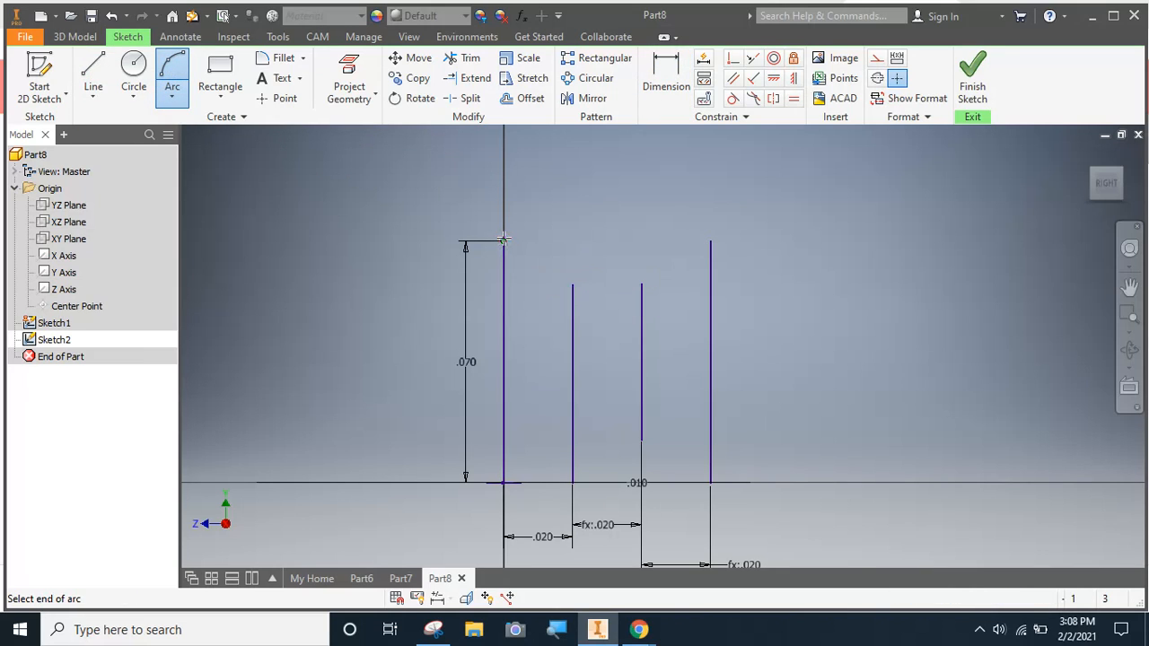
{"action": "left_click", "coordinate": [711, 241]}
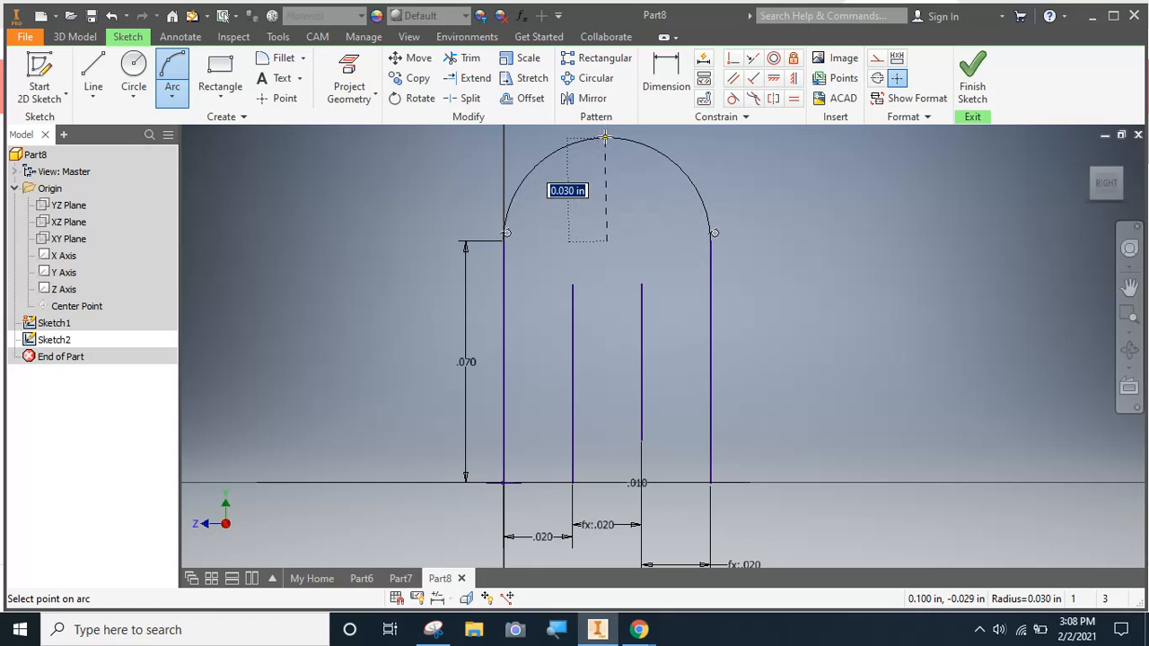
{"action": "left_click", "coordinate": [606, 138]}
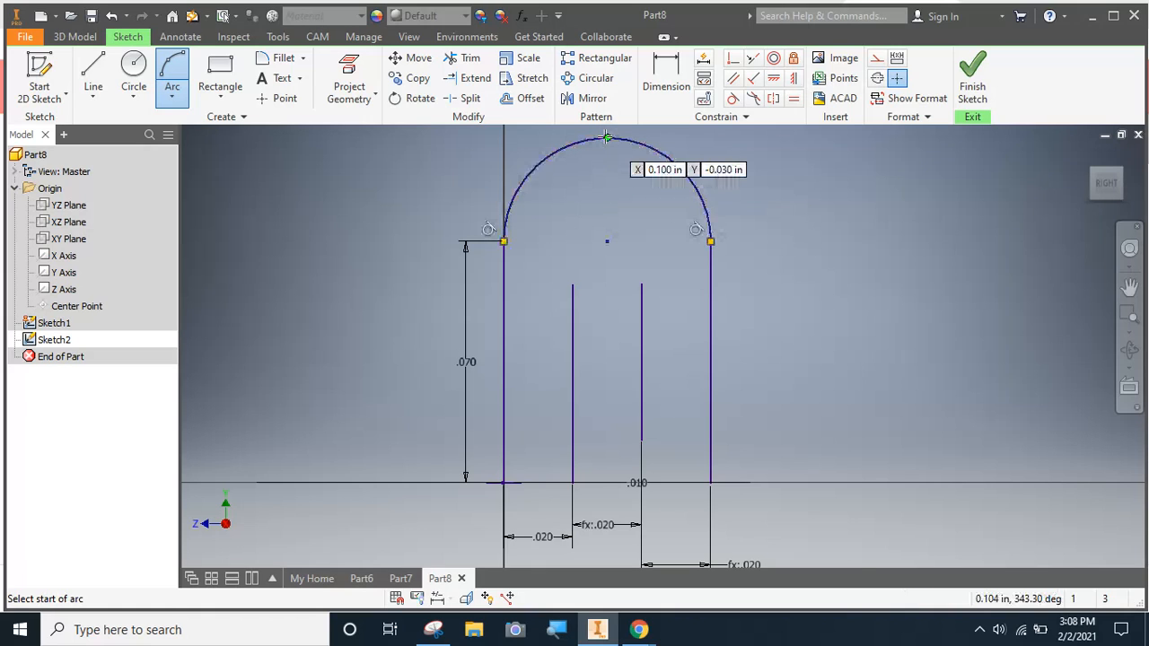
Draw a tangent arc of 0.010 in radius joining the upper ends of the two inner vertical lines
{"action": "left_click", "coordinate": [572, 283]}
{"action": "left_click", "coordinate": [641, 284]}
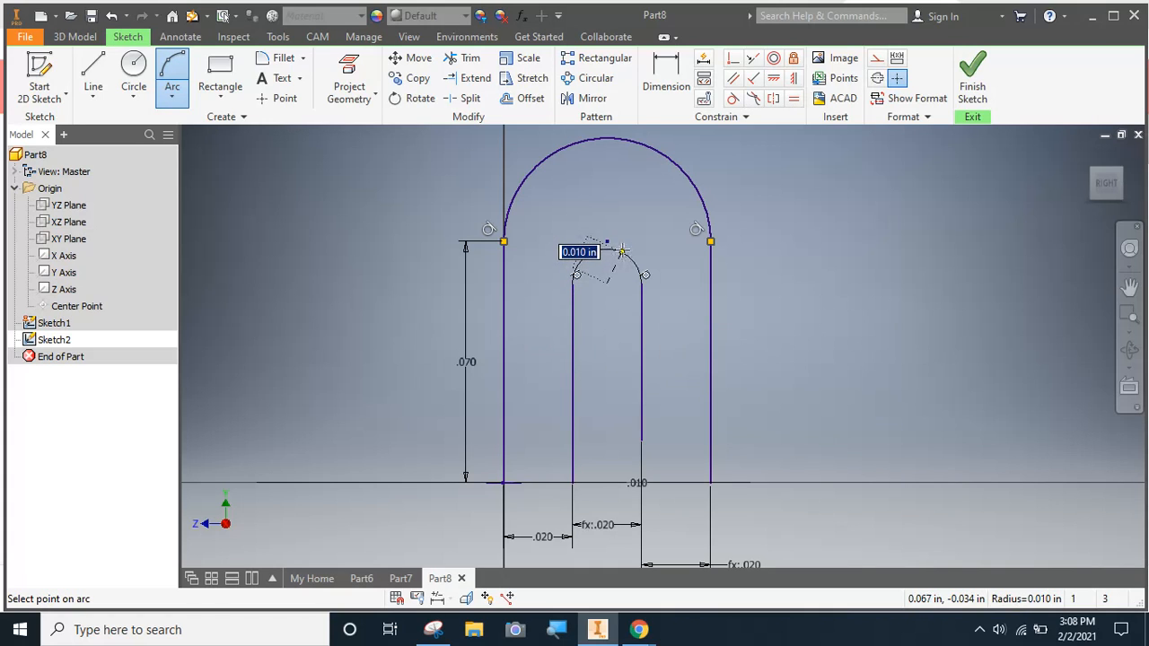
{"action": "left_click", "coordinate": [611, 247]}
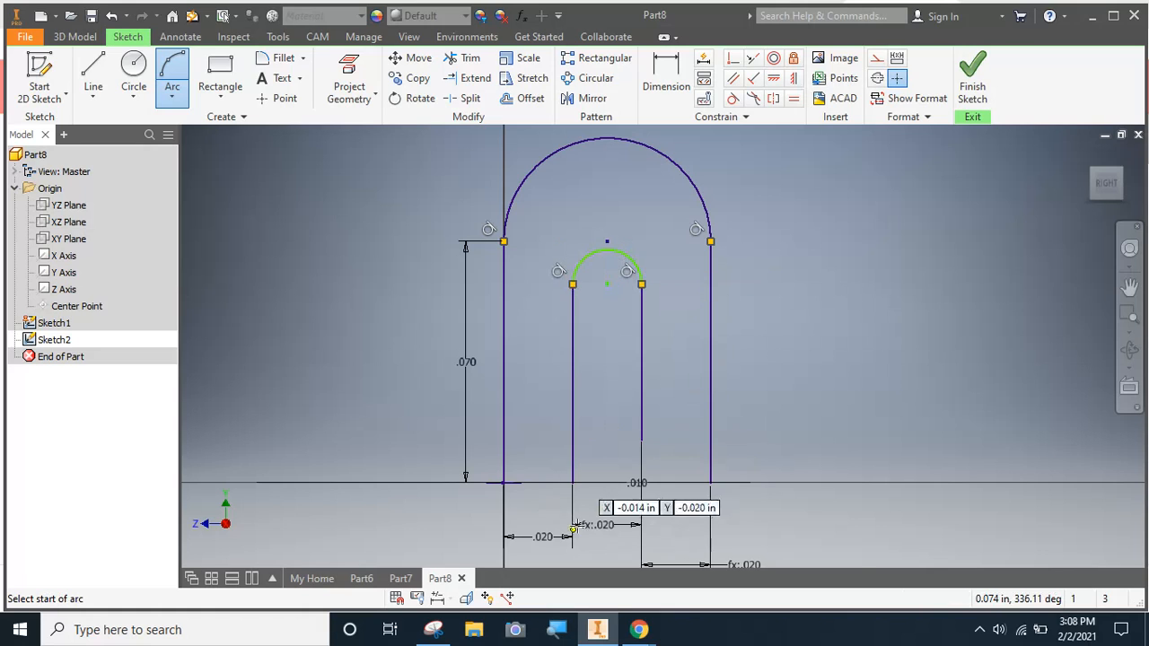
Draw a tangent arc of 0.020 in radius joining the lower ends of the longer inner line and far outer line, and finish the sketch
{"action": "left_click", "coordinate": [573, 483]}
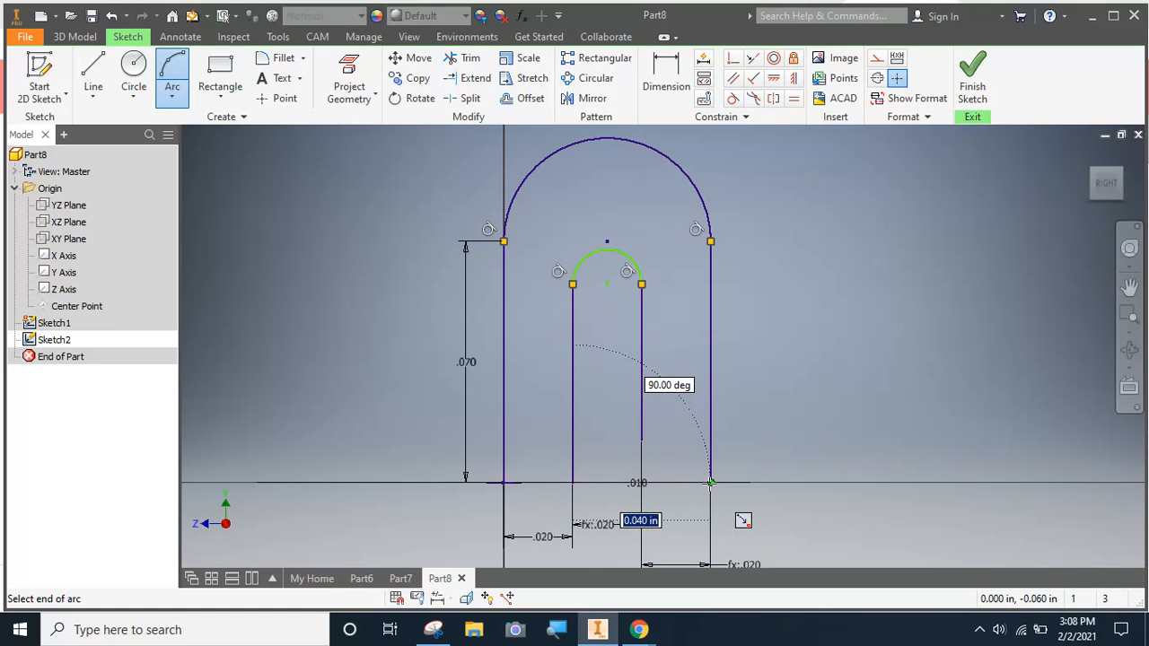
{"action": "left_click", "coordinate": [710, 483]}
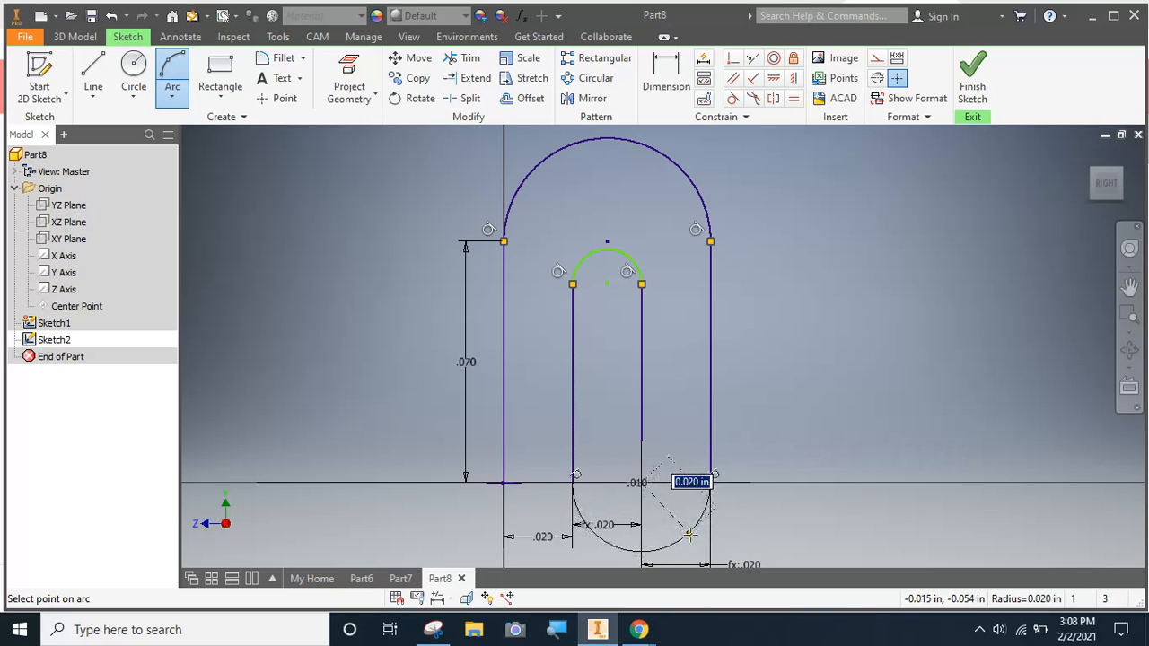
{"action": "left_click", "coordinate": [689, 531]}
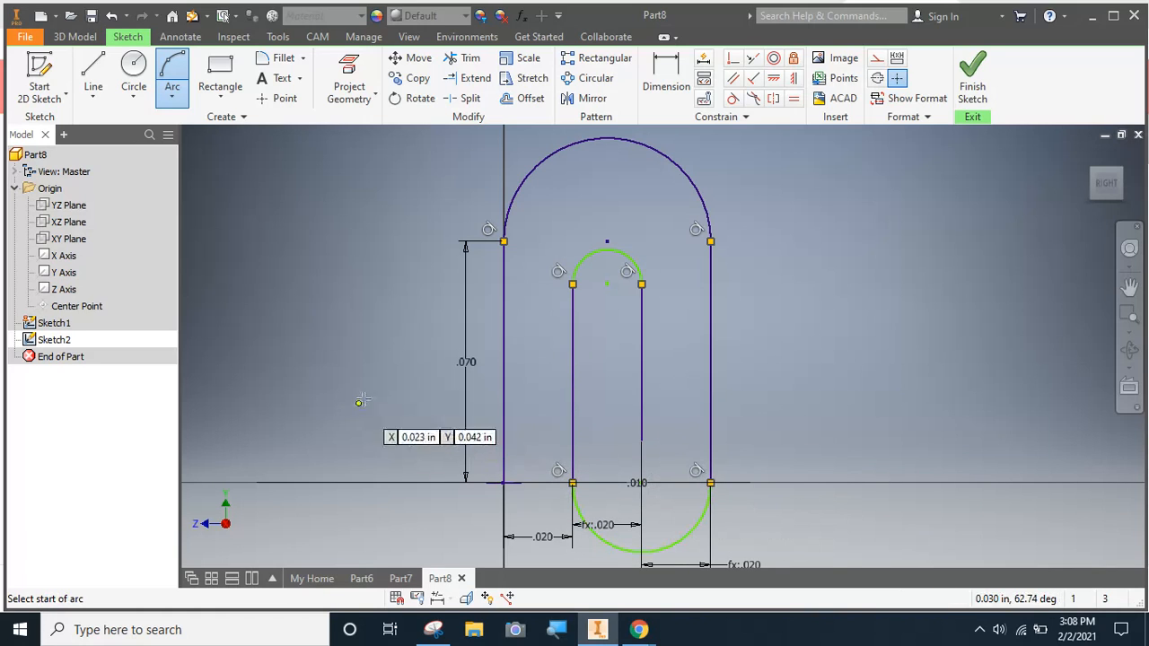
{"action": "key", "text": "Escape"}
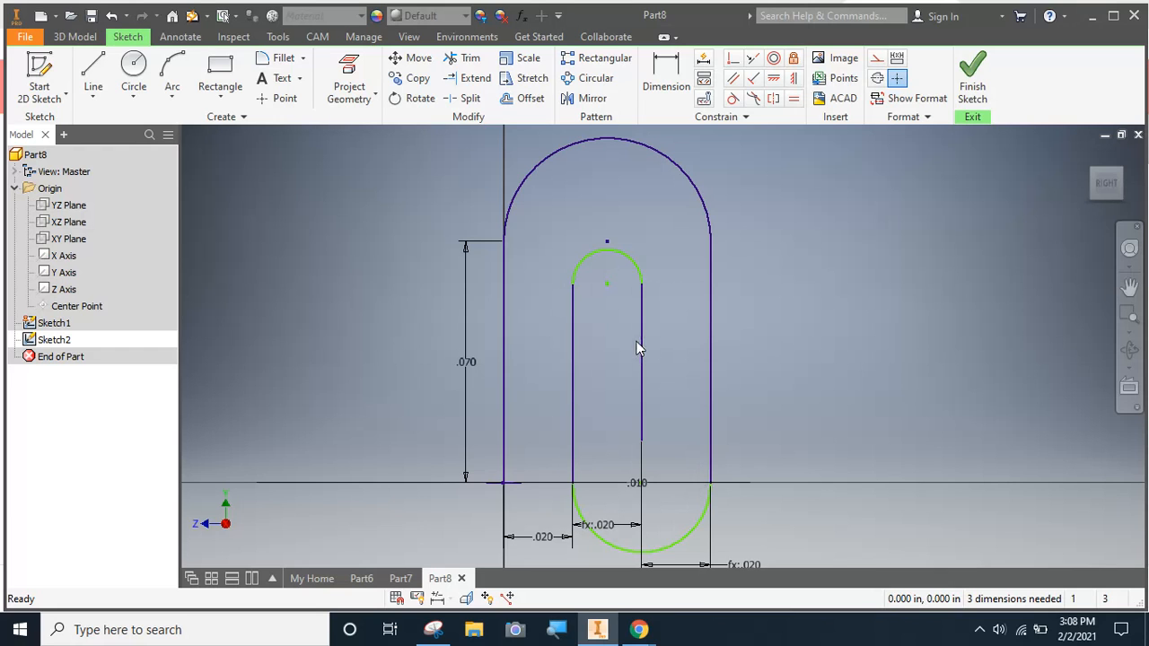
{"action": "left_click", "coordinate": [972, 77]}
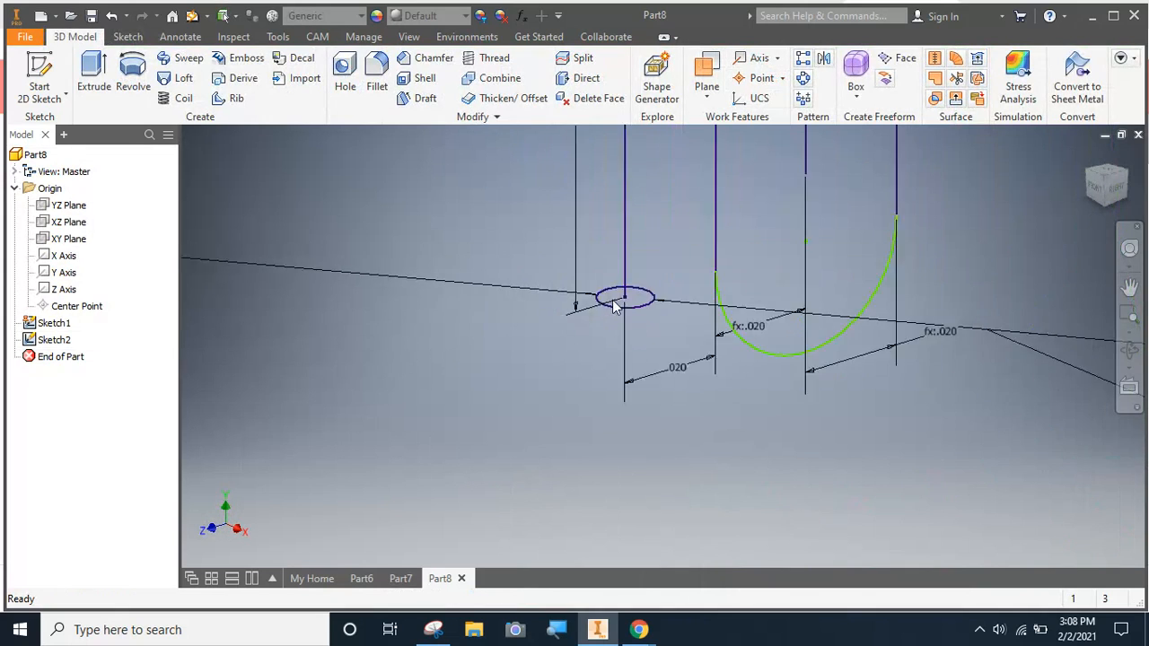
Sweep the small circular profile along the connected paperclip path as a solid, with Path orientation and zero taper and twist
{"action": "left_click", "coordinate": [182, 57]}
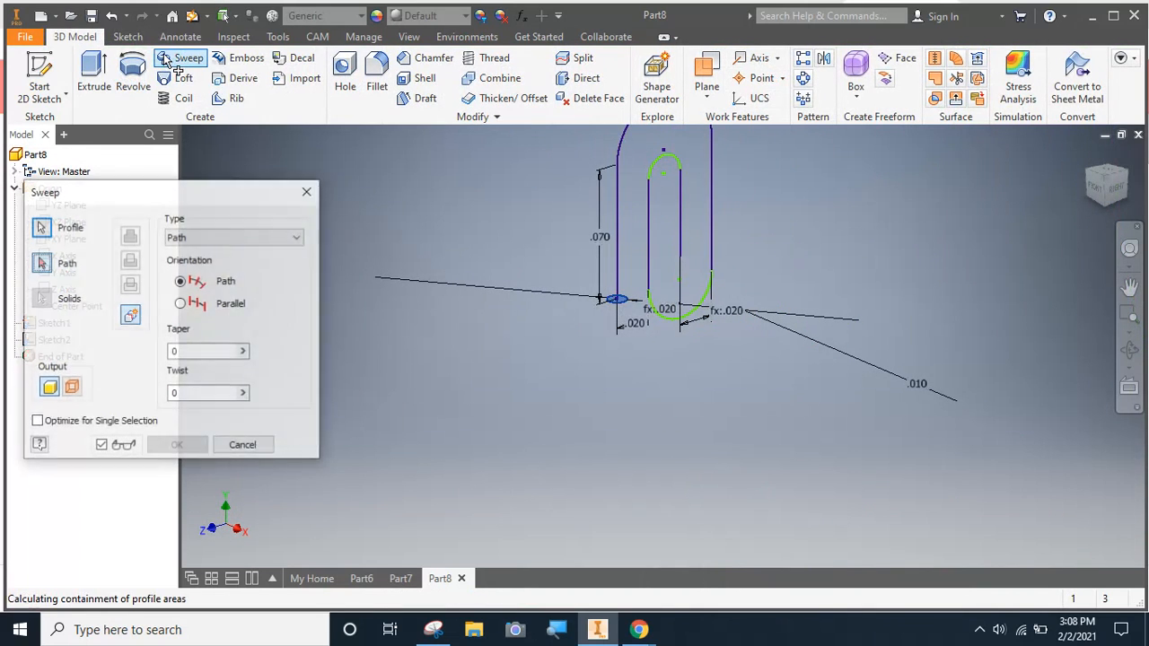
{"action": "left_click", "coordinate": [616, 302]}
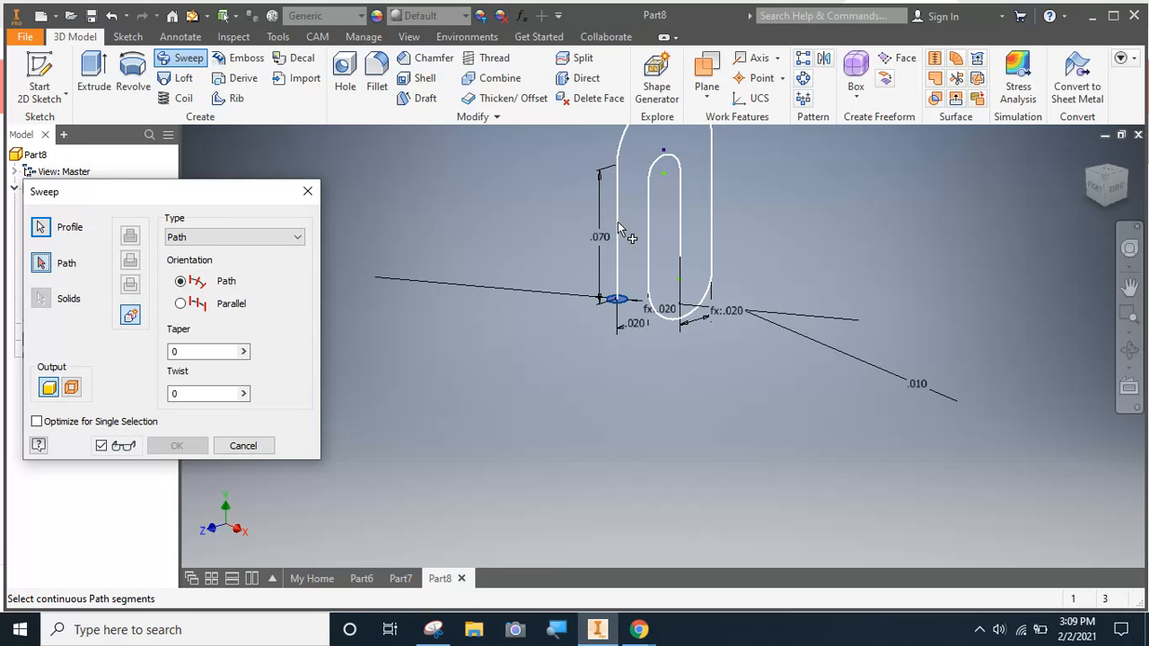
{"action": "left_click", "coordinate": [642, 253]}
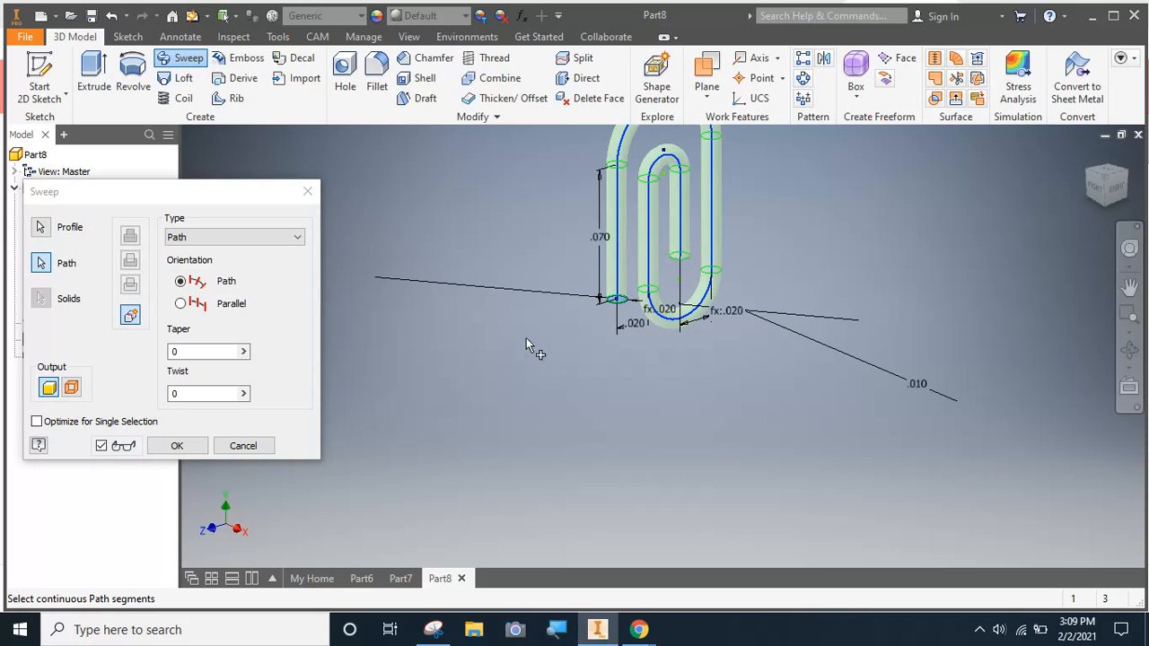
{"action": "scroll", "coordinate": [718, 175], "scroll_direction": "up", "scroll_amount": 2}
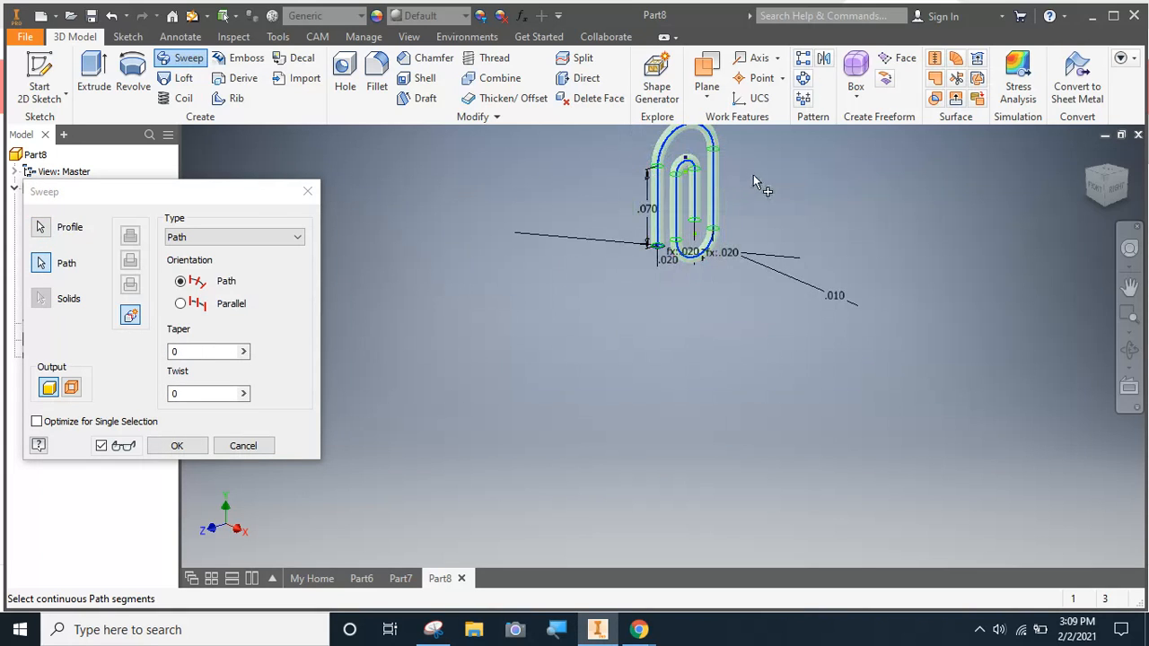
{"action": "middle_click_drag", "start_coordinate": [754, 175], "coordinate": [704, 266]}
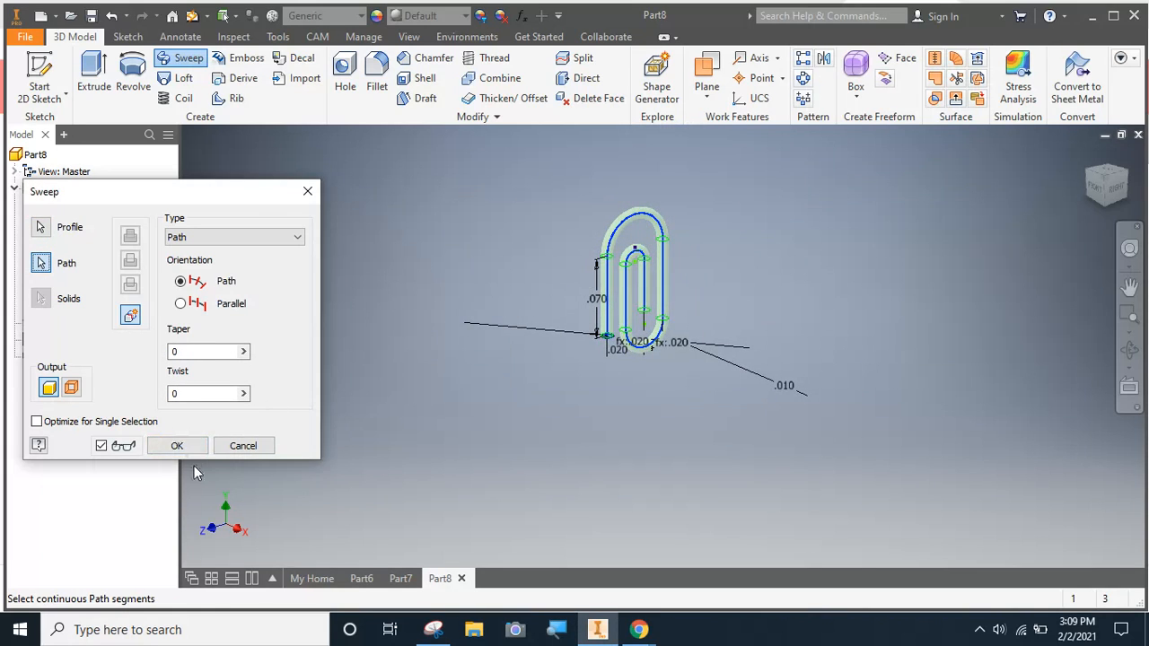
{"action": "left_click", "coordinate": [178, 446]}
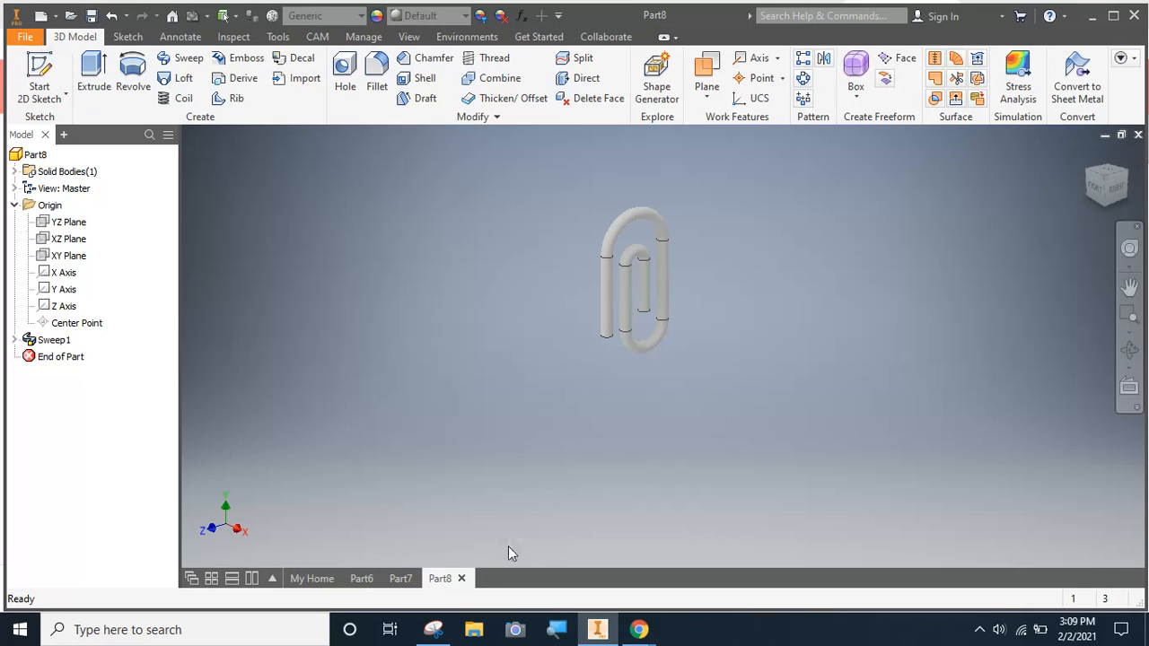
Create a new part from the Standard.ipt template and start a 2D sketch on the XZ plane
{"action": "left_click", "coordinate": [403, 582]}
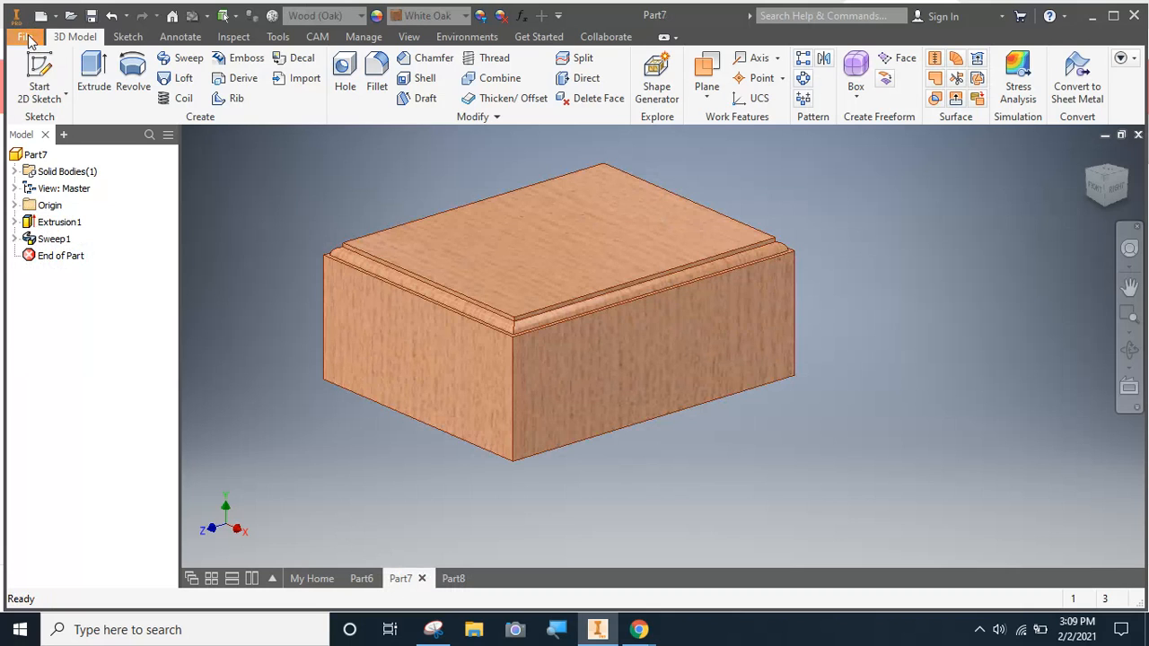
{"action": "left_click", "coordinate": [26, 37]}
{"action": "left_click", "coordinate": [49, 101]}
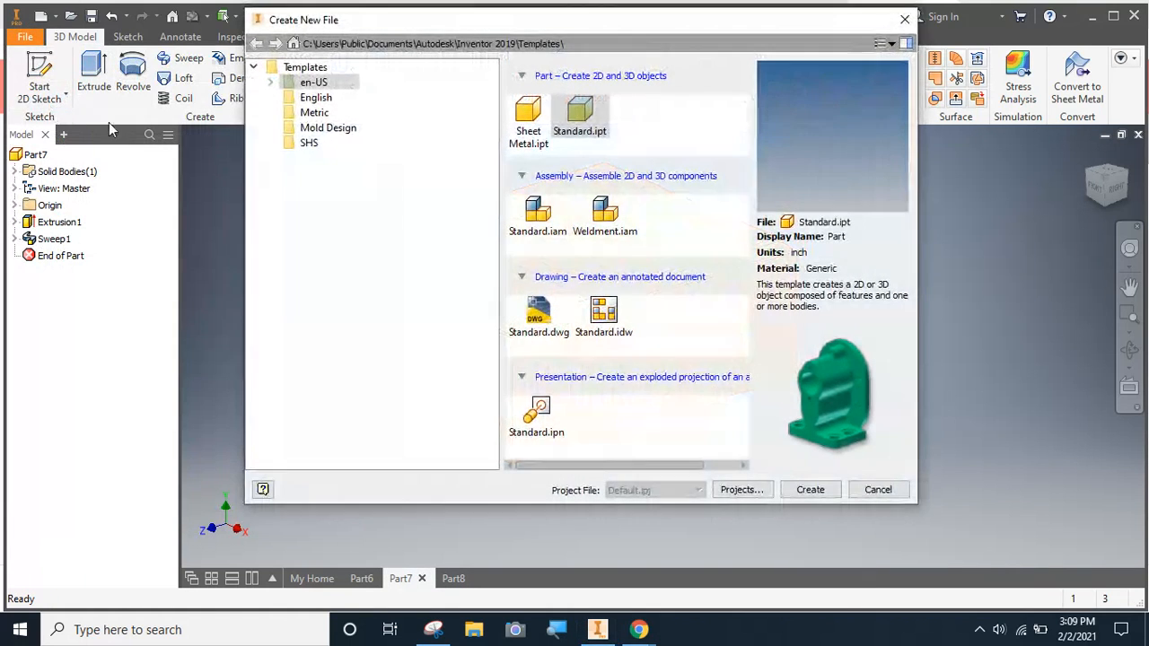
{"action": "left_click", "coordinate": [810, 490]}
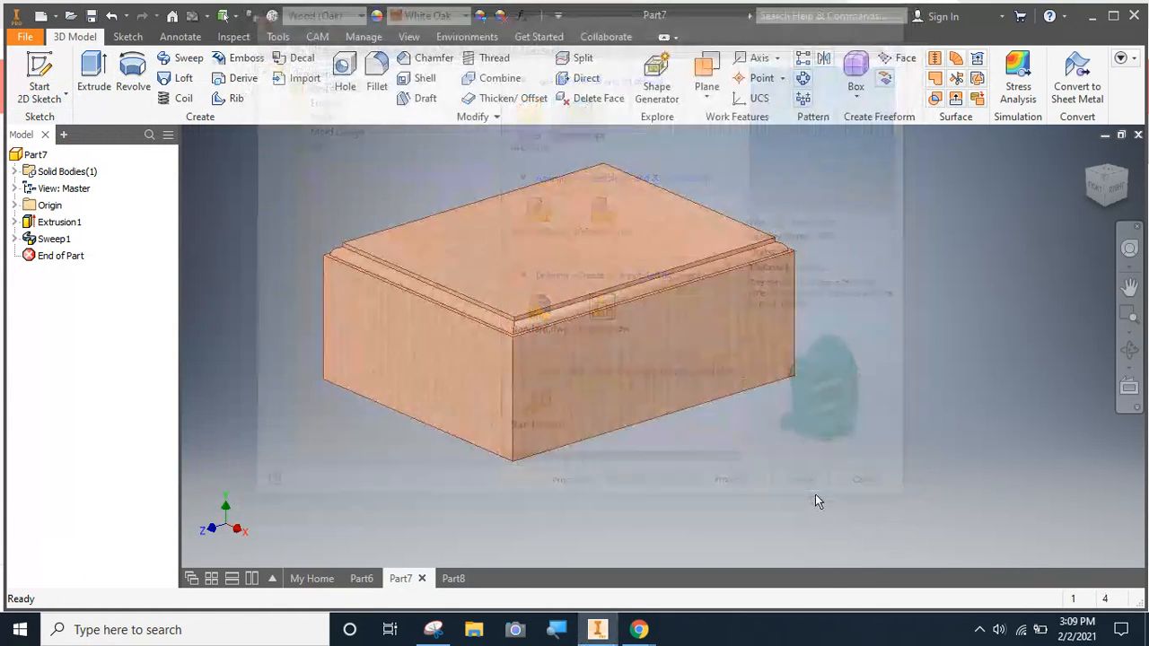
{"action": "left_click", "coordinate": [39, 79]}
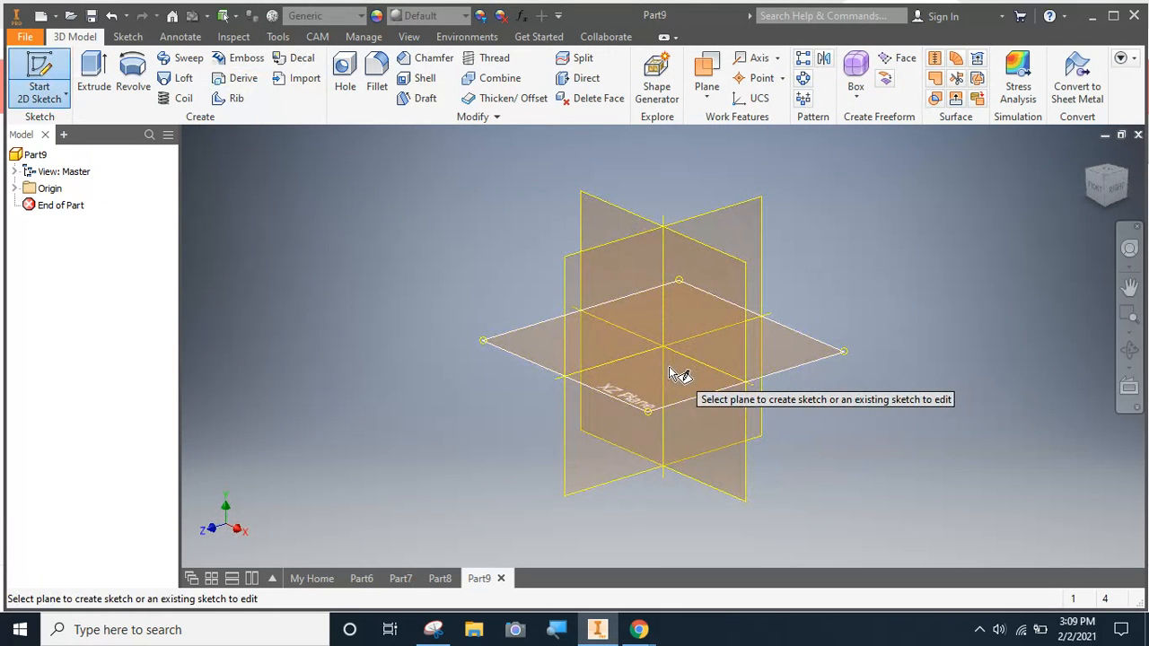
{"action": "left_click", "coordinate": [671, 374]}
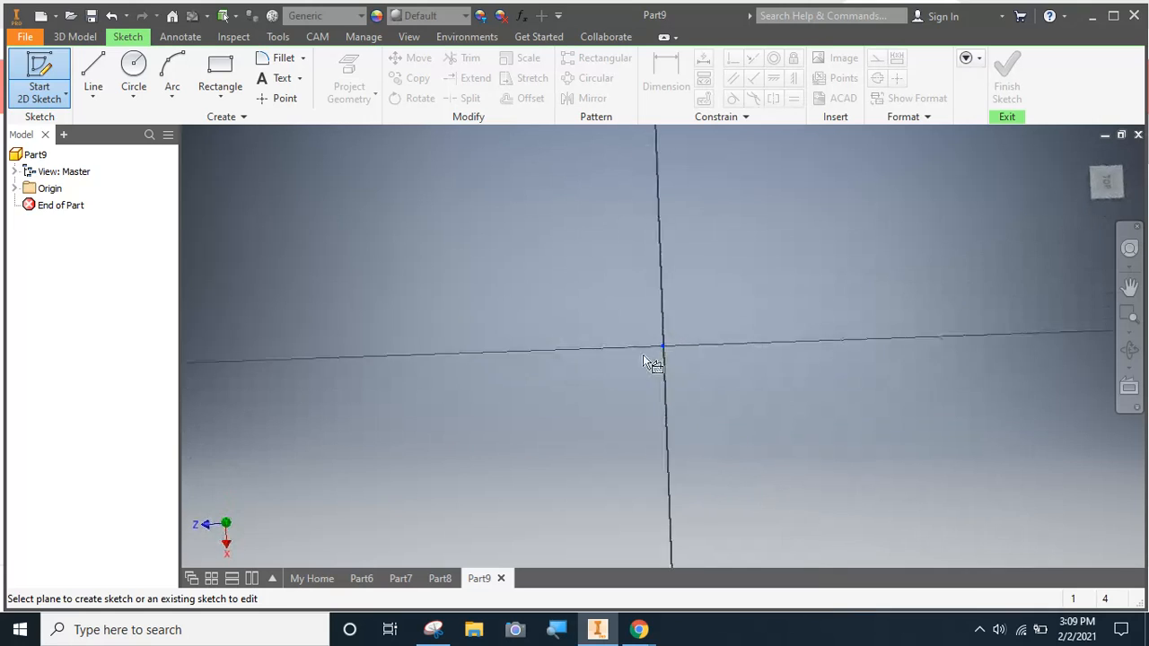
Draw a rectangle from the origin, 10 in vertically by 8 in horizontally, and finish the sketch
{"action": "left_click", "coordinate": [220, 71]}
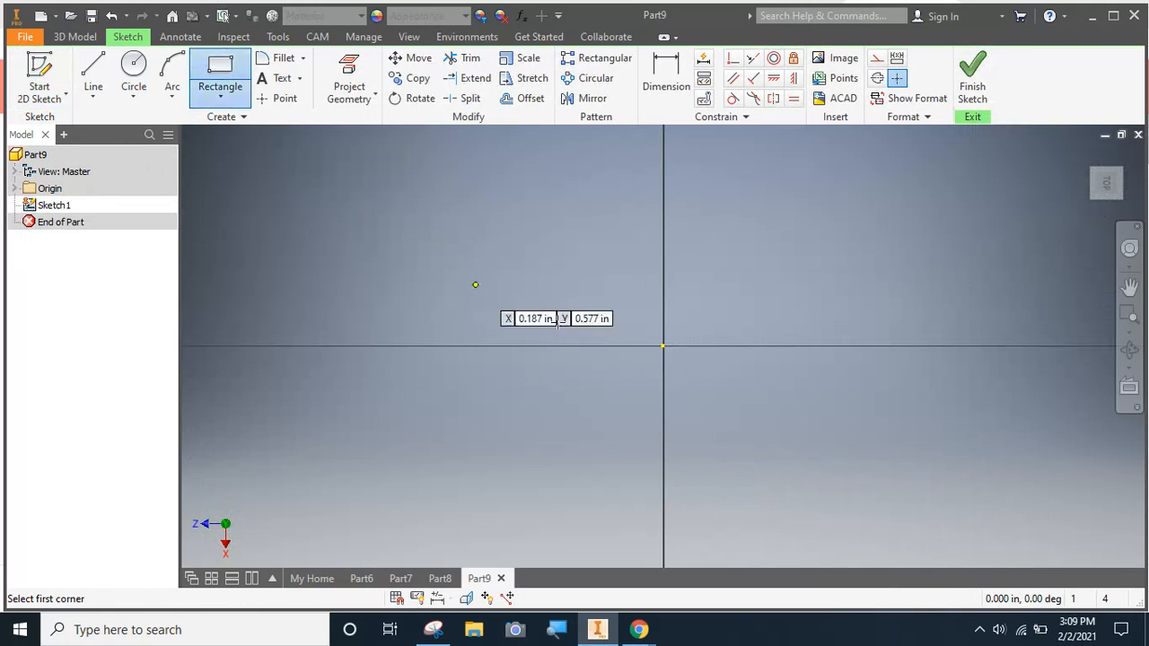
{"action": "left_click", "coordinate": [663, 346]}
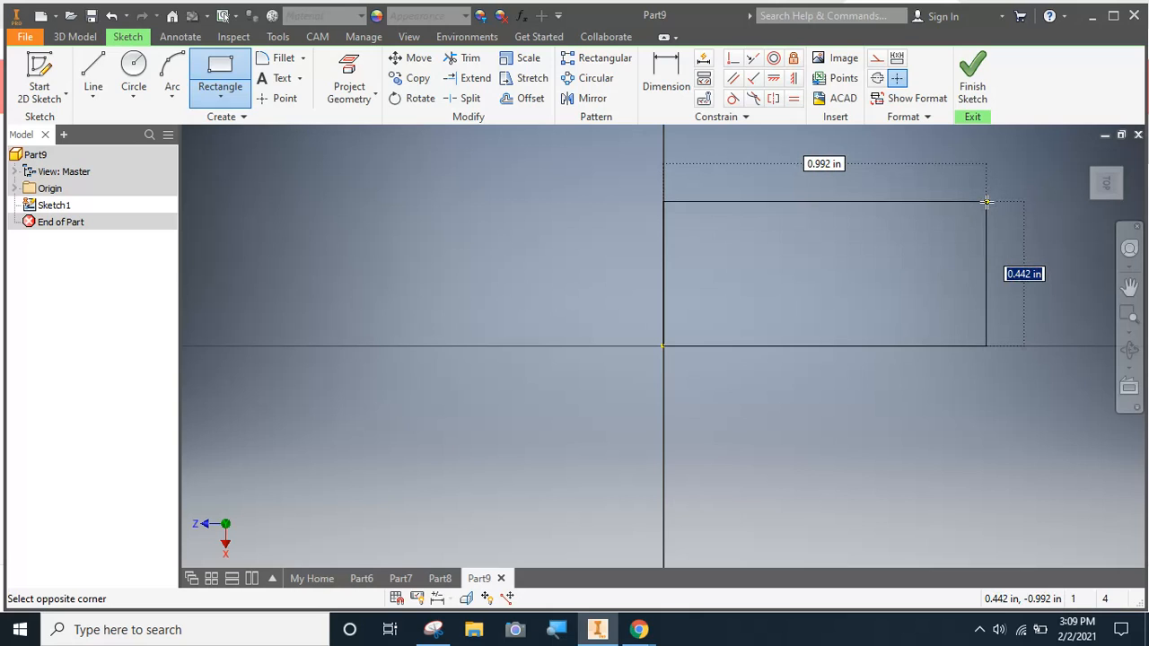
{"action": "type", "text": "10"}
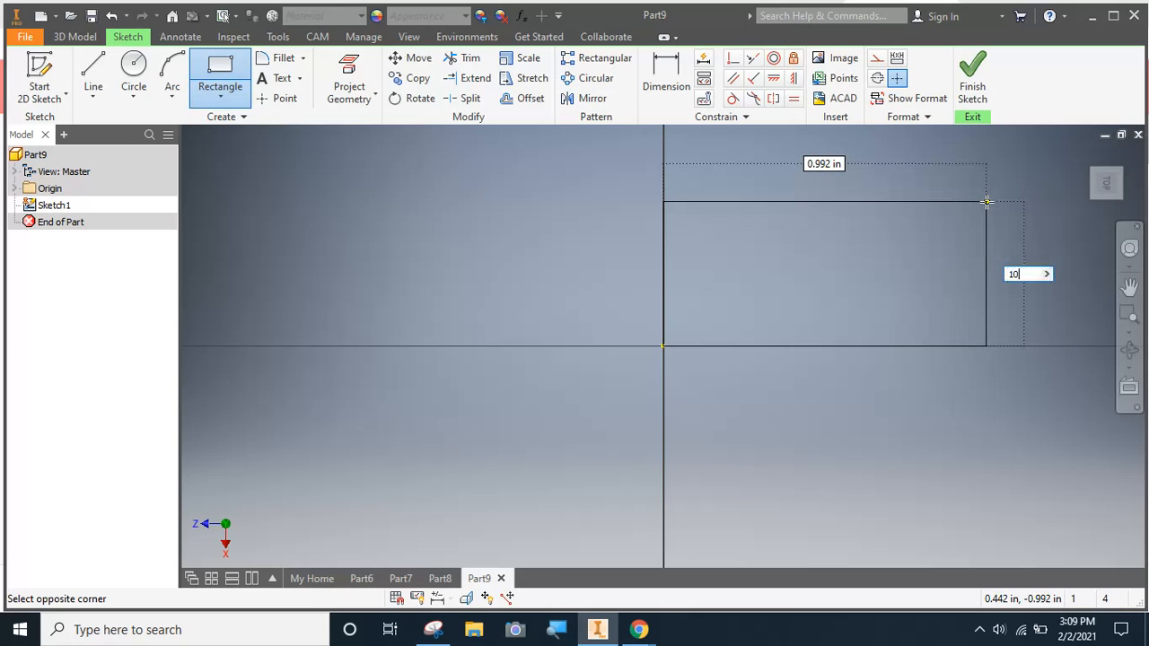
{"action": "key", "text": "Tab"}
{"action": "type", "text": "8"}
{"action": "key", "text": "Return"}
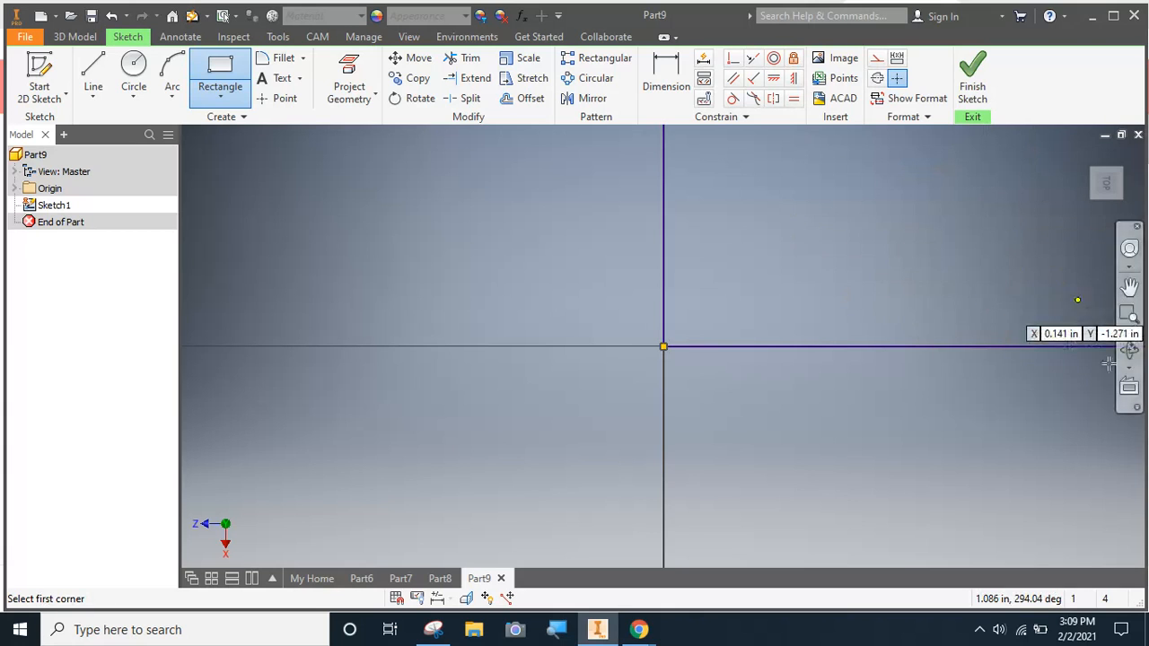
{"action": "key", "text": "Escape"}
{"action": "left_click", "coordinate": [1128, 331]}
{"action": "left_click", "coordinate": [1024, 366]}
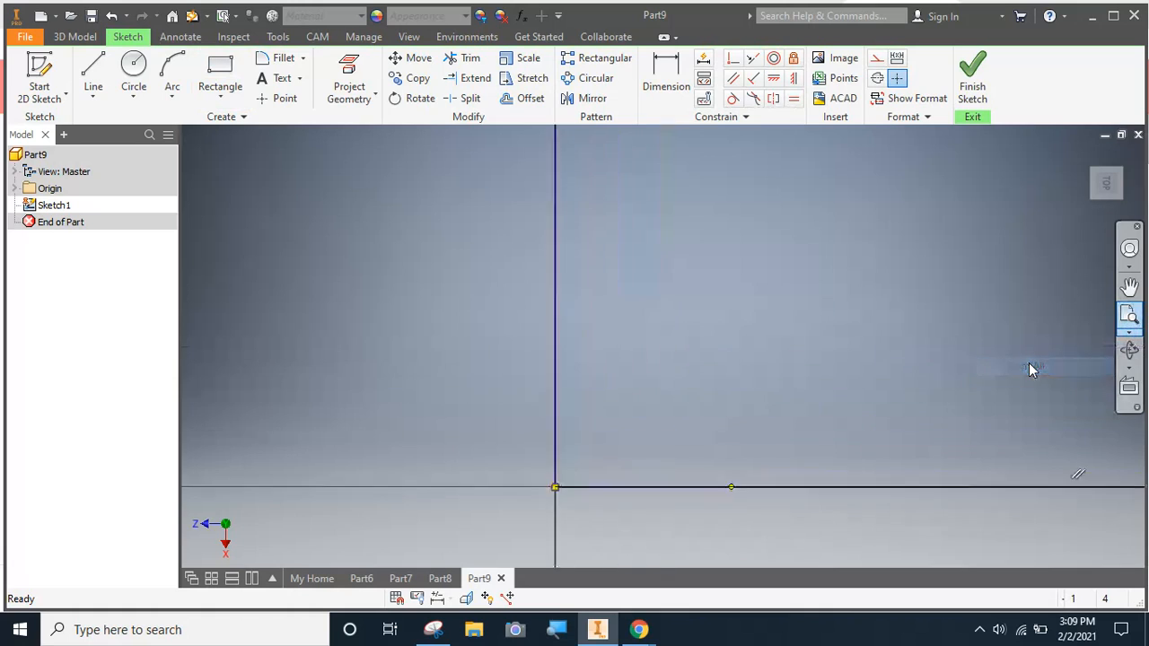
{"action": "key", "text": "r"}
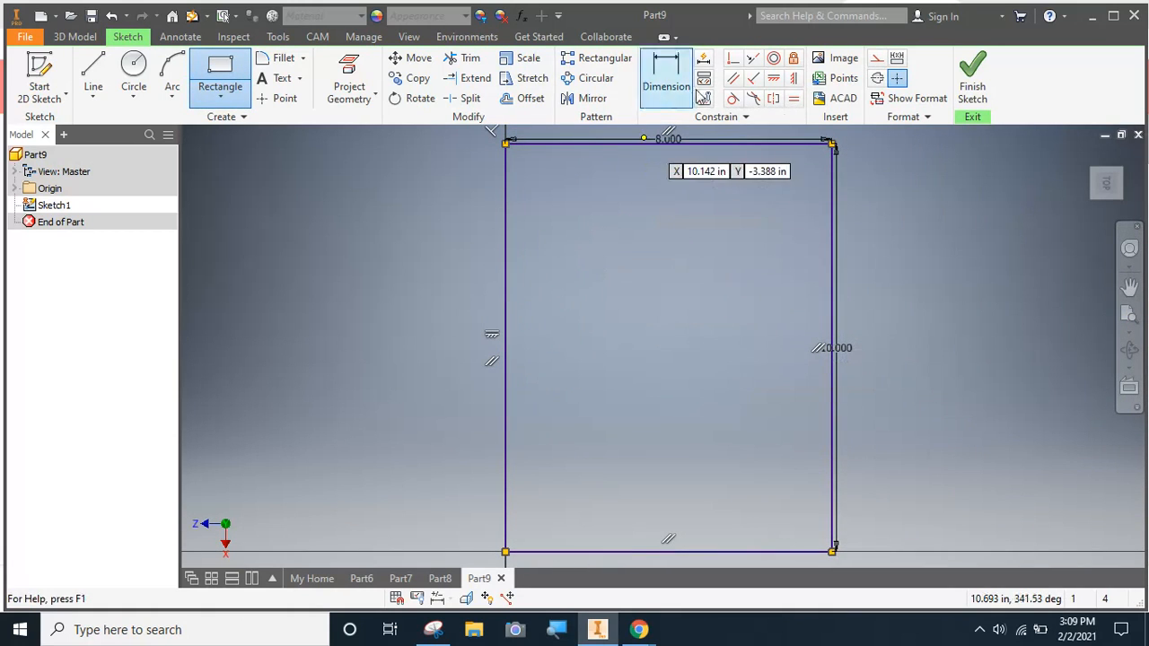
{"action": "left_click", "coordinate": [970, 79]}
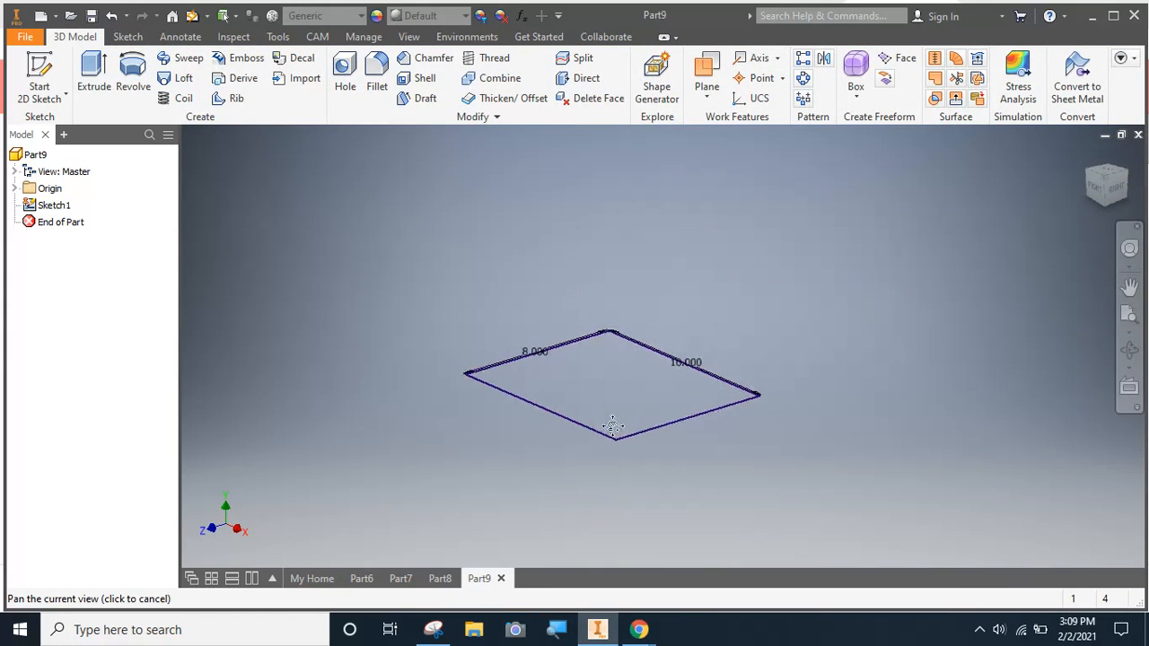
Extrude the rectangle 4 in upward as a solid and assign the Walnut material to the part
{"action": "left_click", "coordinate": [94, 74]}
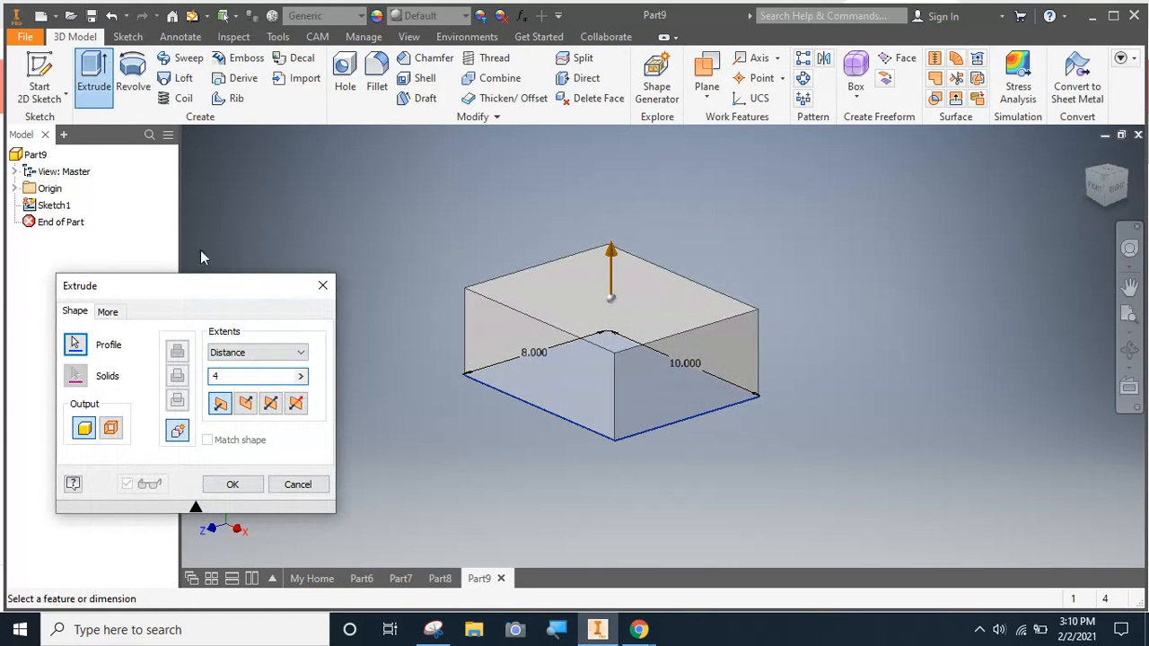
{"action": "left_click", "coordinate": [231, 485]}
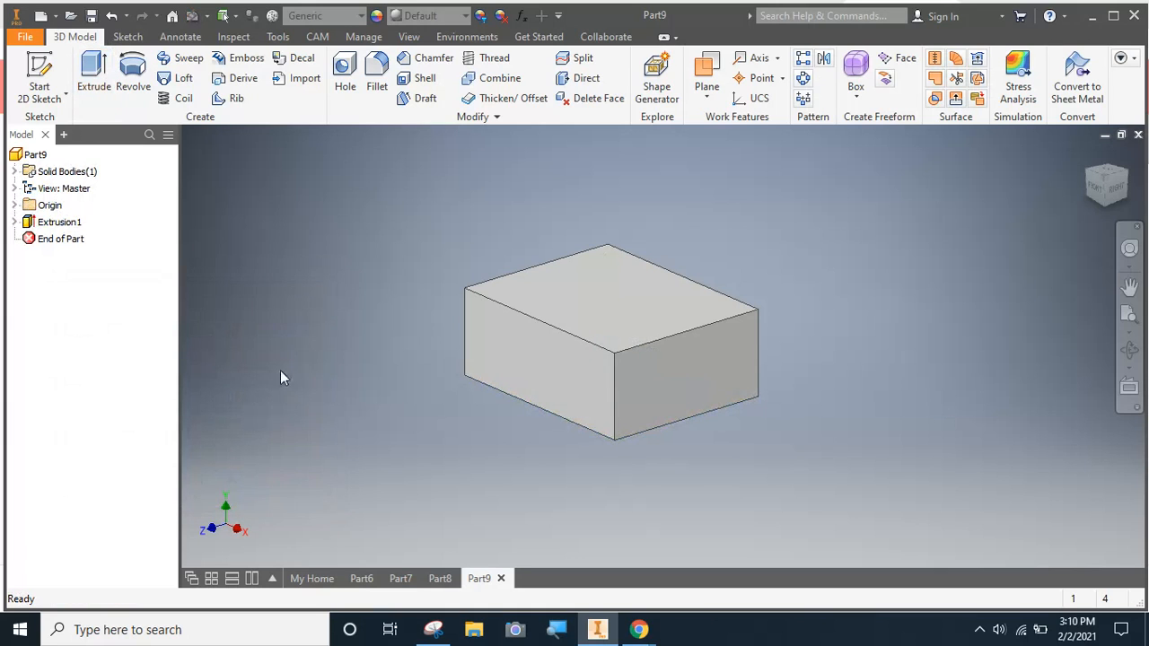
{"action": "left_click", "coordinate": [364, 15]}
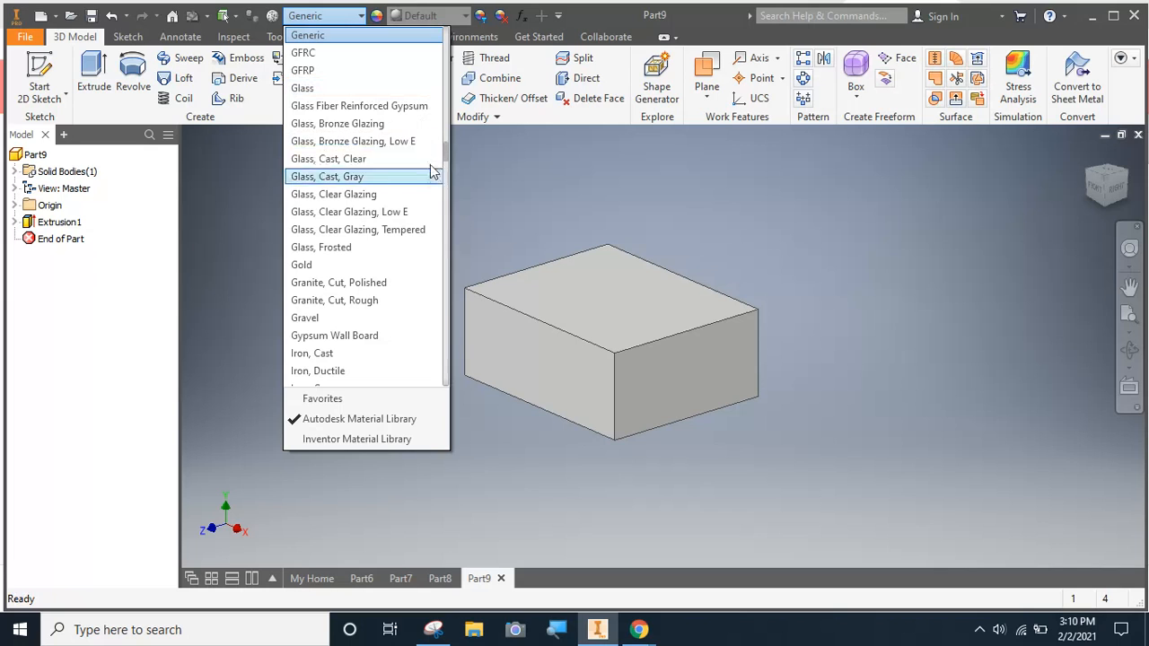
{"action": "left_click_drag", "start_coordinate": [452, 159], "coordinate": [456, 382]}
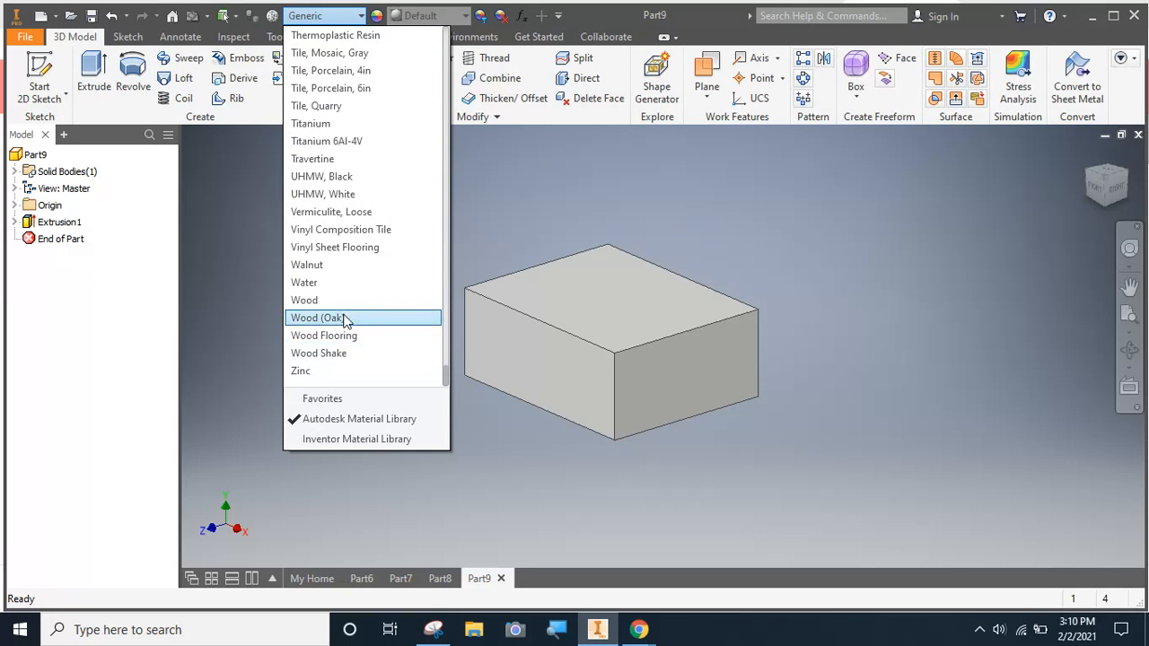
{"action": "left_click", "coordinate": [305, 267]}
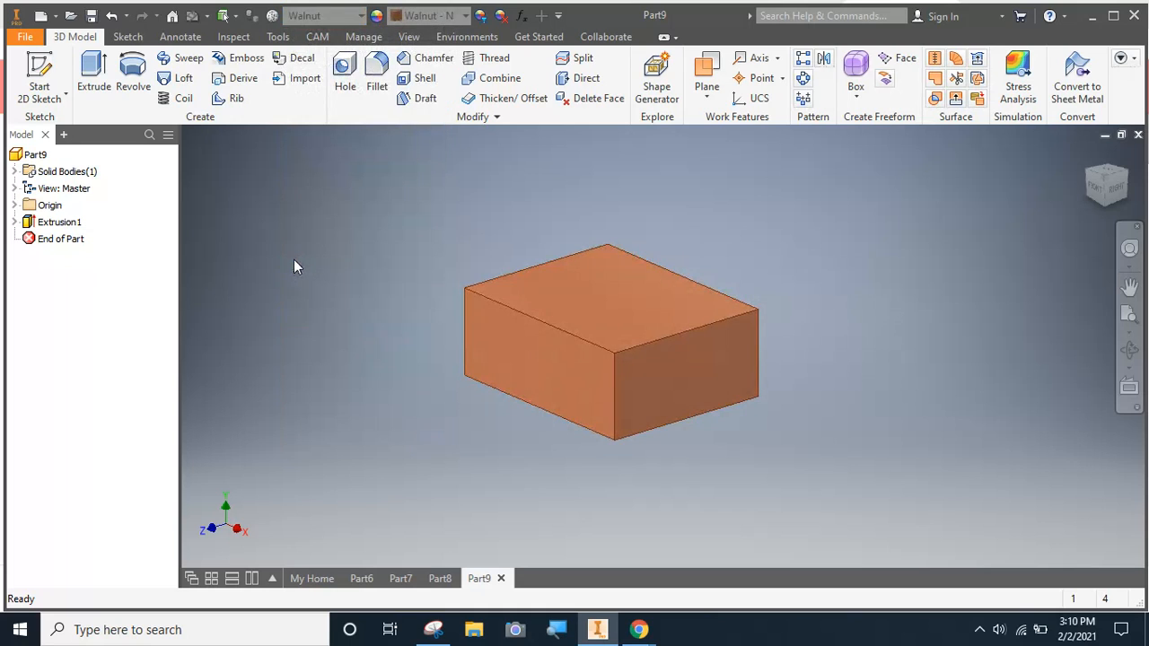
Start a 2D sketch on the box's 8 in wide right end face, focusing on its upper-left corner
{"action": "scroll", "coordinate": [590, 346], "scroll_direction": "up", "scroll_amount": 3}
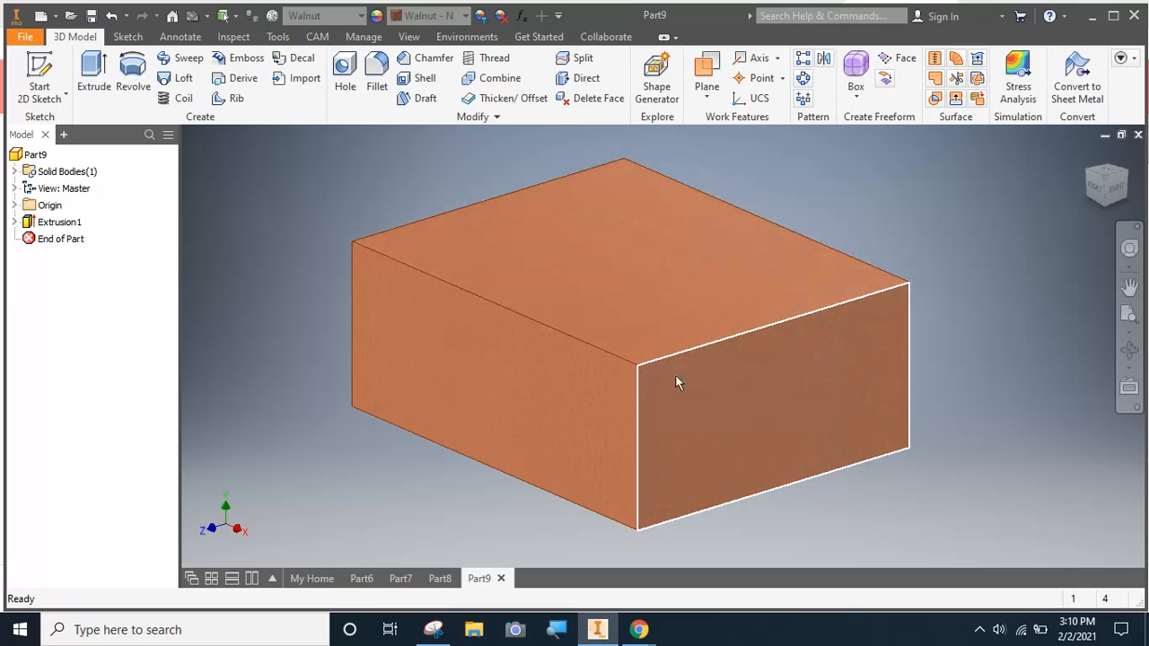
{"action": "left_click", "coordinate": [36, 75]}
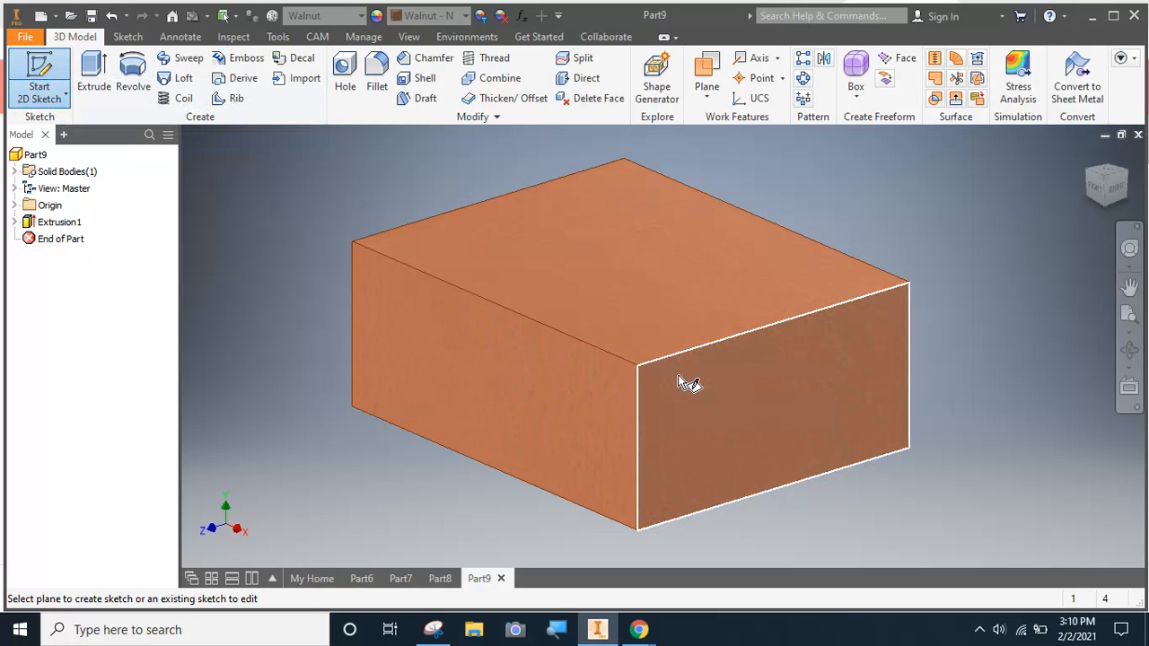
{"action": "left_click", "coordinate": [677, 374]}
{"action": "scroll", "coordinate": [708, 187], "scroll_direction": "up", "scroll_amount": 2}
{"action": "mouse_move", "coordinate": [708, 187]}
{"action": "middle_mouse_down"}
{"action": "mouse_move", "coordinate": [592, 236]}
{"action": "mouse_move", "coordinate": [413, 212]}
{"action": "middle_mouse_up"}
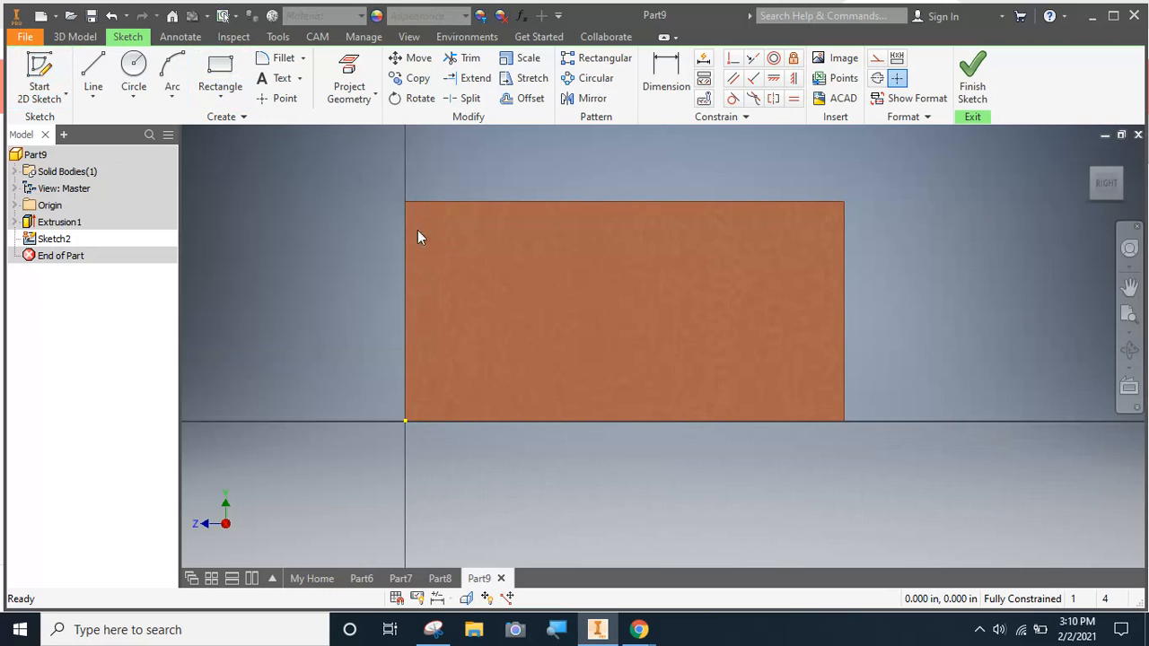
{"action": "scroll", "coordinate": [417, 230], "scroll_direction": "down", "scroll_amount": 3}
{"action": "scroll", "coordinate": [399, 190], "scroll_direction": "up", "scroll_amount": 6}
{"action": "mouse_move", "coordinate": [465, 399]}
{"action": "middle_mouse_down"}
{"action": "mouse_move", "coordinate": [407, 272]}
{"action": "mouse_move", "coordinate": [373, 239]}
{"action": "middle_mouse_up"}
Draw a 0.5 by 0.5 in square inward from the upper-left corner of the end face
{"action": "left_click", "coordinate": [221, 72]}
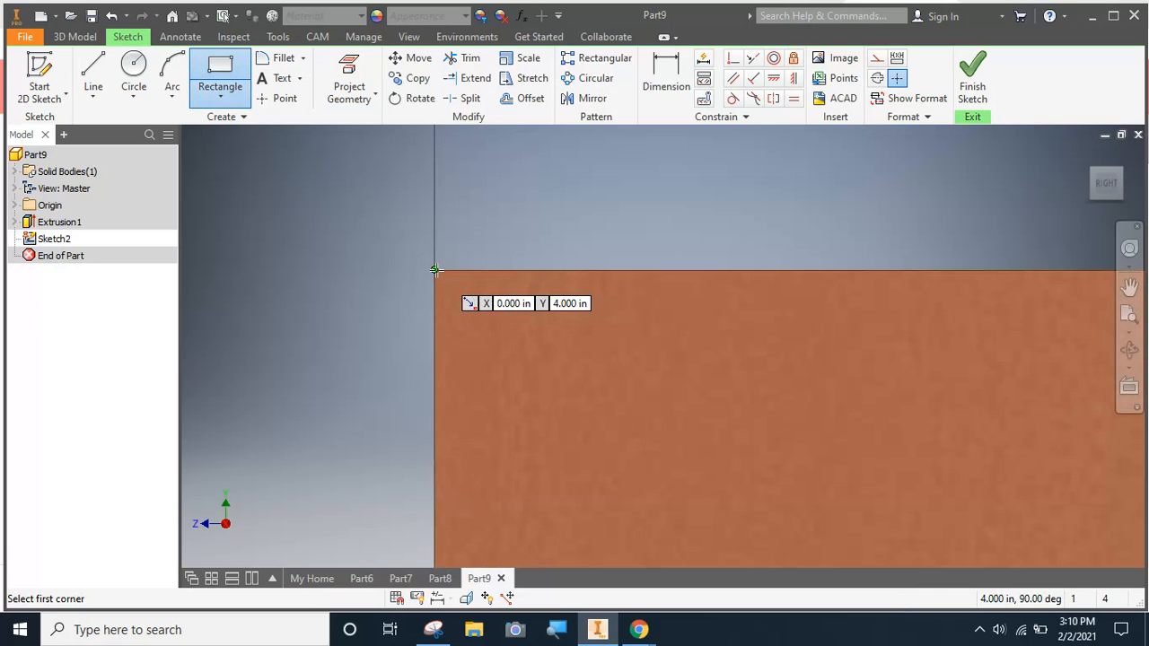
{"action": "left_click", "coordinate": [434, 269]}
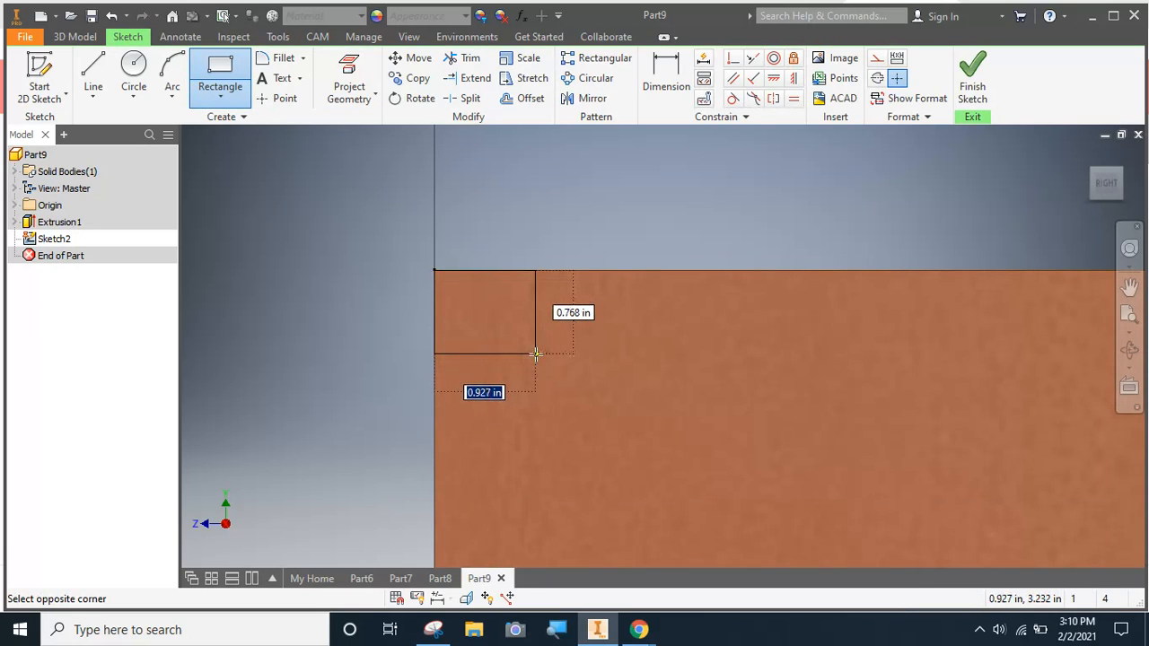
{"action": "type", "text": "."}
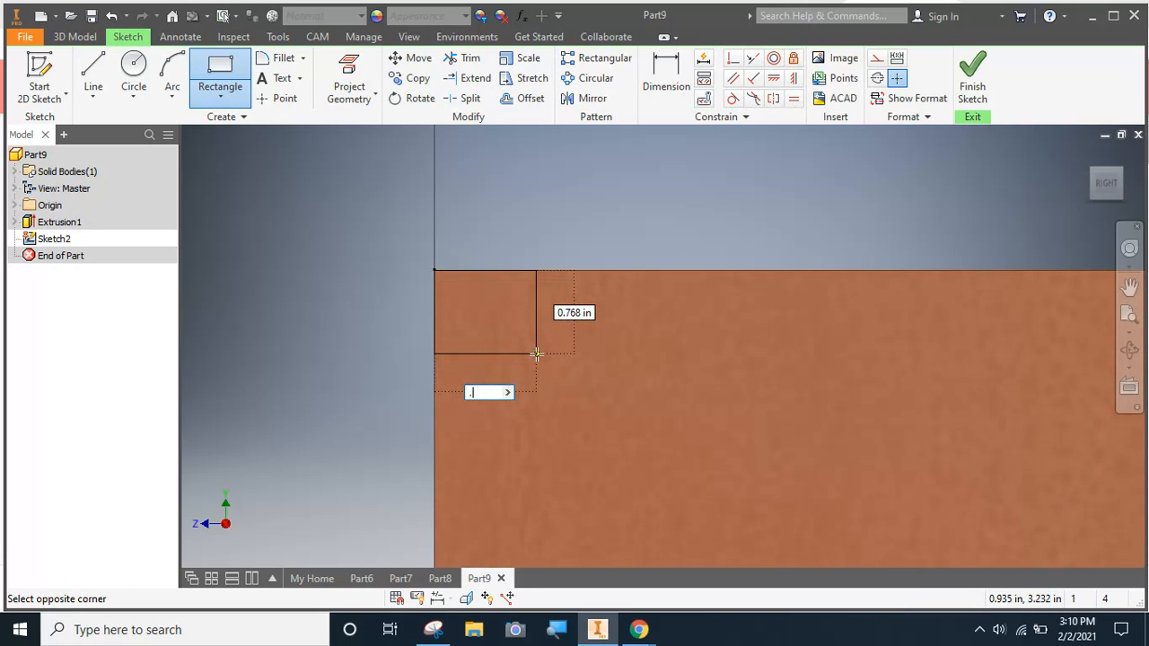
{"action": "type", "text": "5"}
{"action": "key", "text": "Tab"}
{"action": "key", "text": "Tab"}
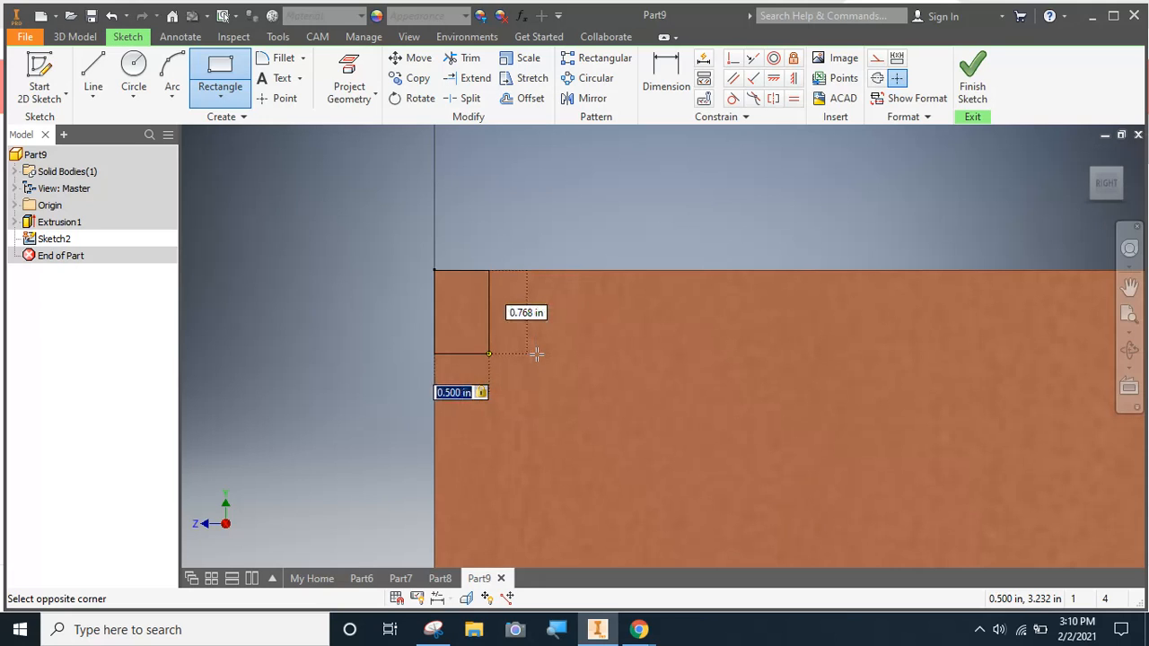
{"action": "key", "text": "Tab"}
{"action": "type", "text": ".5"}
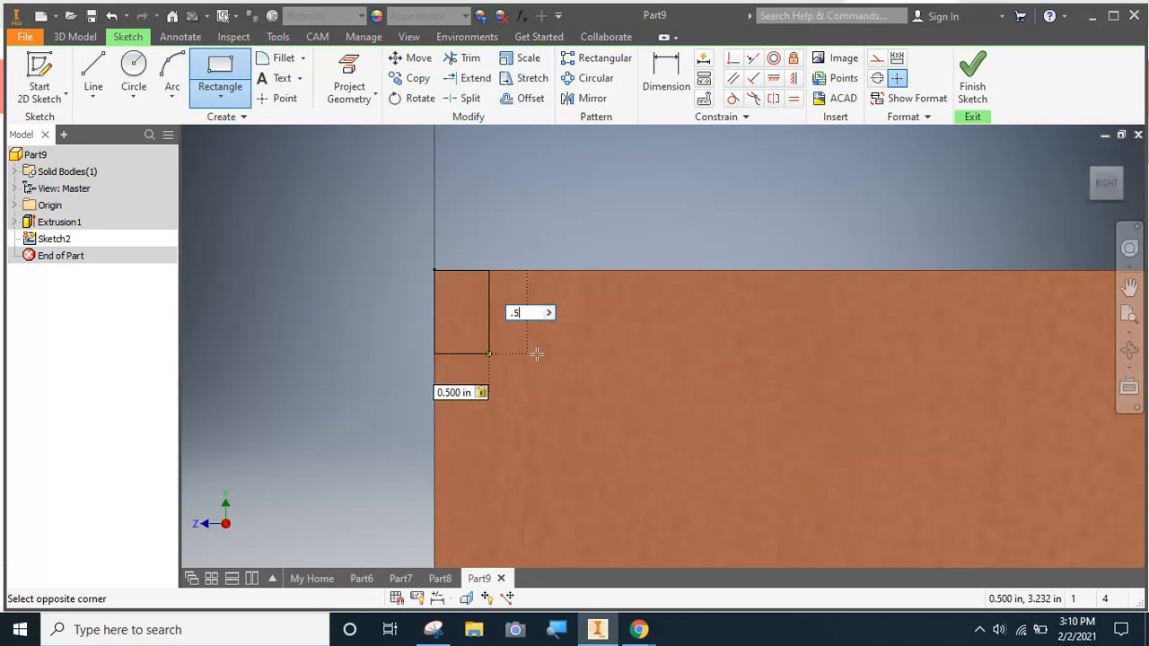
{"action": "key", "text": "Tab"}
{"action": "key", "text": "Return"}
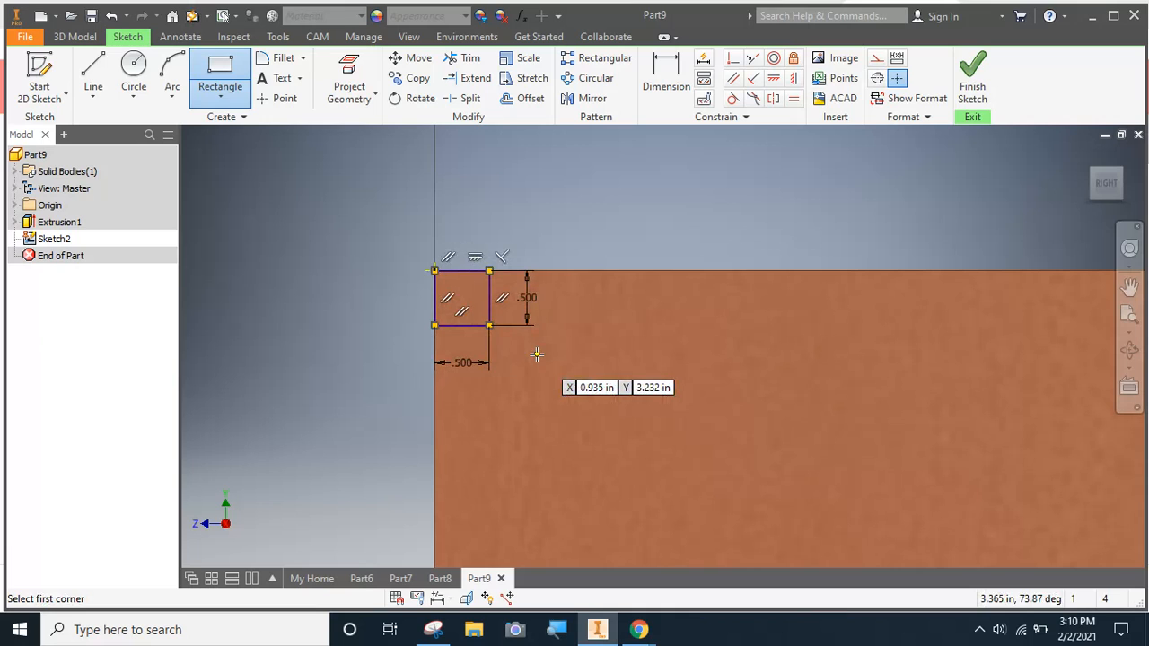
Draw a 0.75 in diameter circle centred on the square's lower-right corner
{"action": "left_click", "coordinate": [137, 76]}
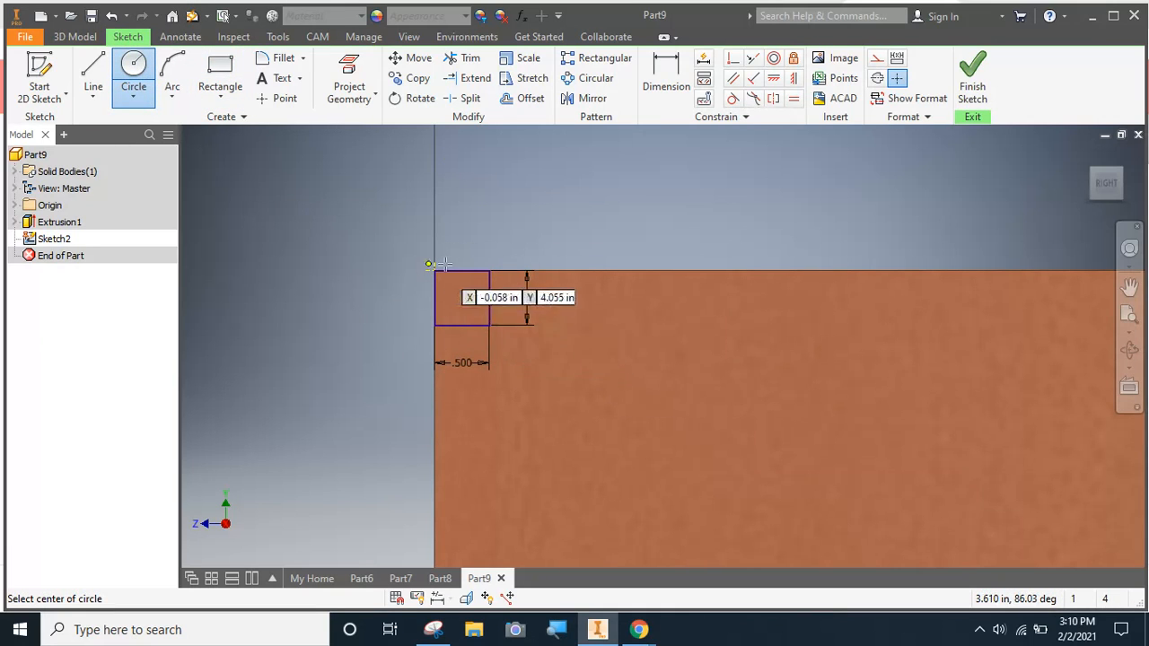
{"action": "left_click", "coordinate": [489, 324]}
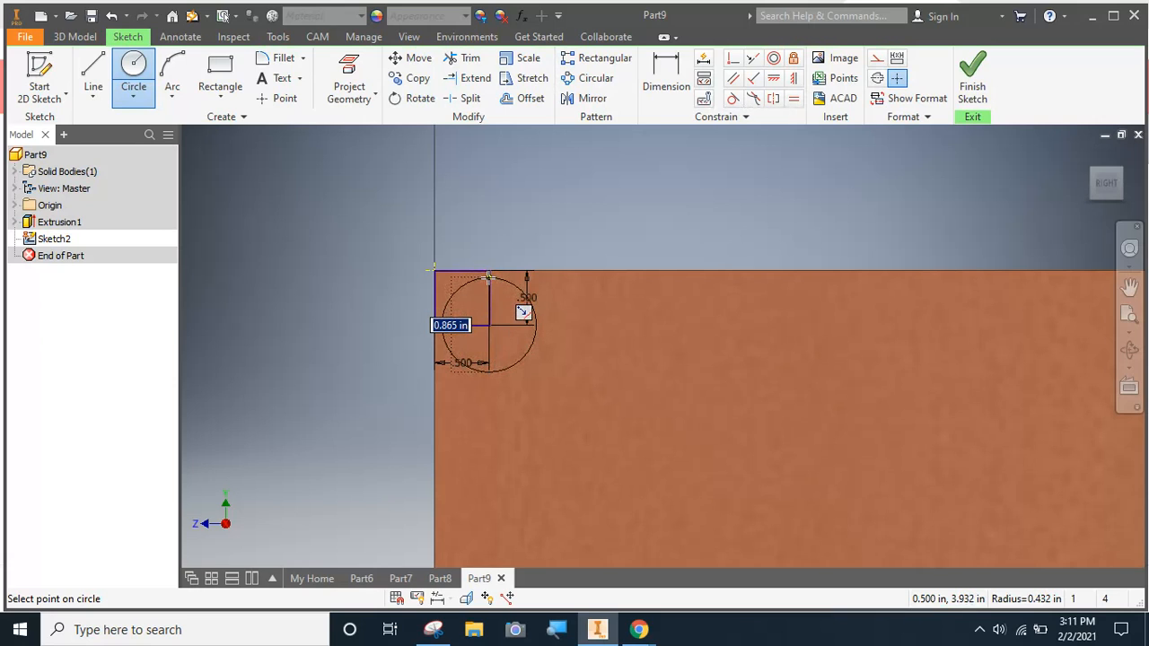
{"action": "type", "text": "."}
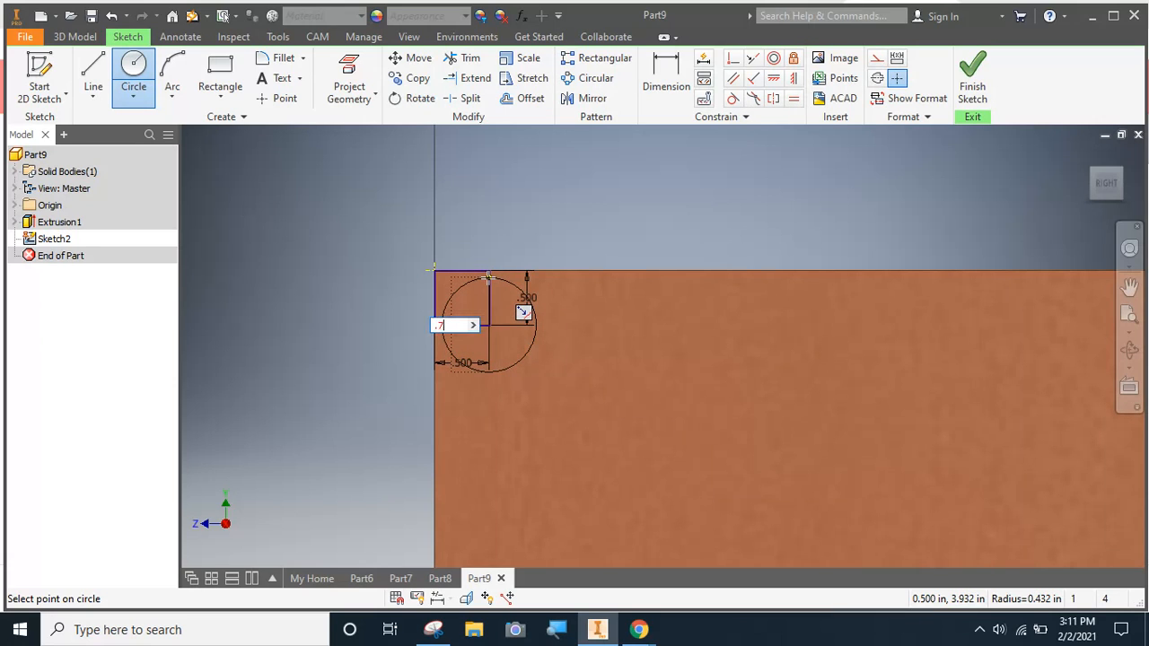
{"action": "type", "text": "75"}
{"action": "key", "text": "Return"}
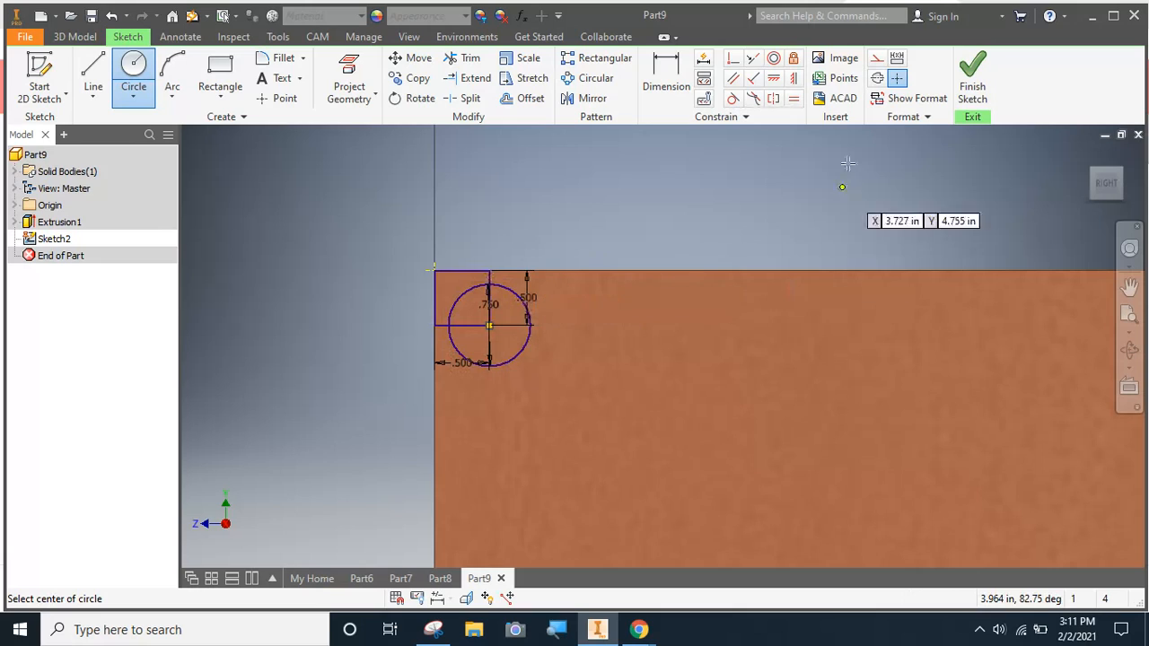
Trim the square's lines inside the circle and the circle outside the square, leaving a concave quarter arc, and finish the sketch
{"action": "left_click", "coordinate": [461, 58]}
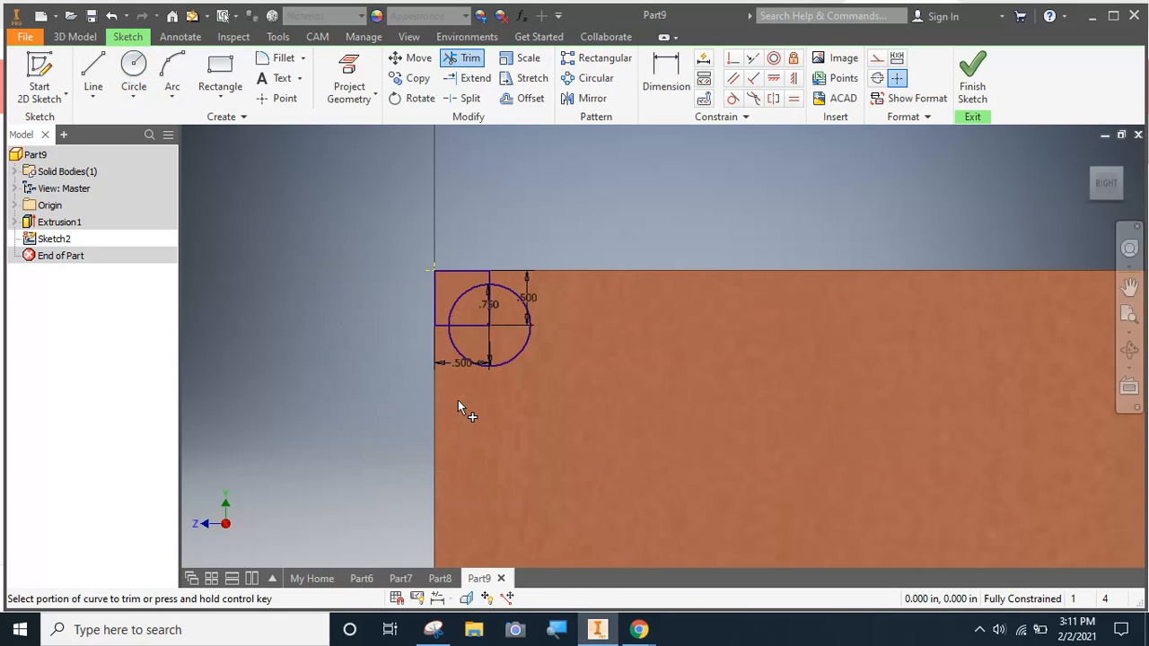
{"action": "left_click", "coordinate": [476, 331]}
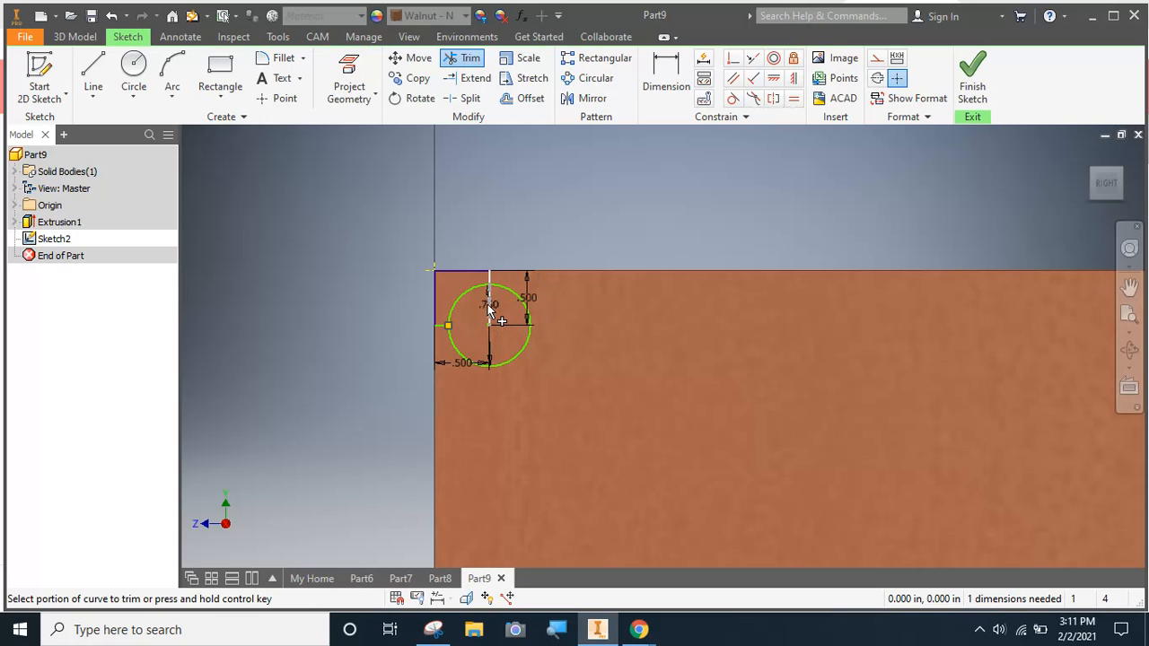
{"action": "left_click", "coordinate": [458, 351]}
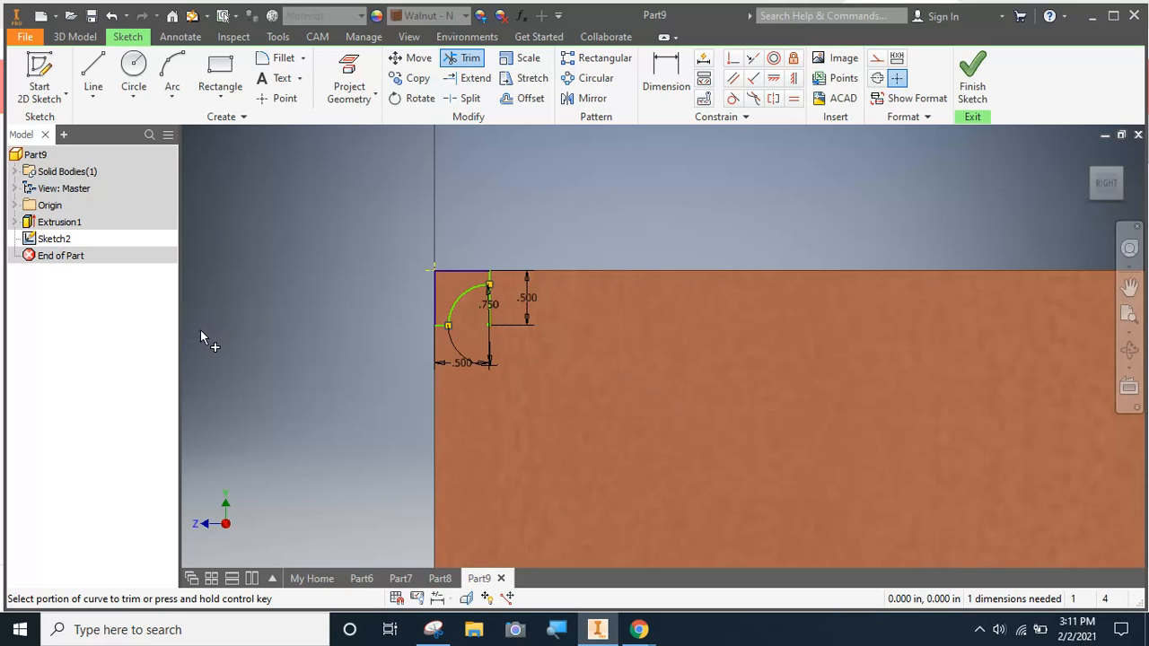
{"action": "left_click", "coordinate": [969, 87]}
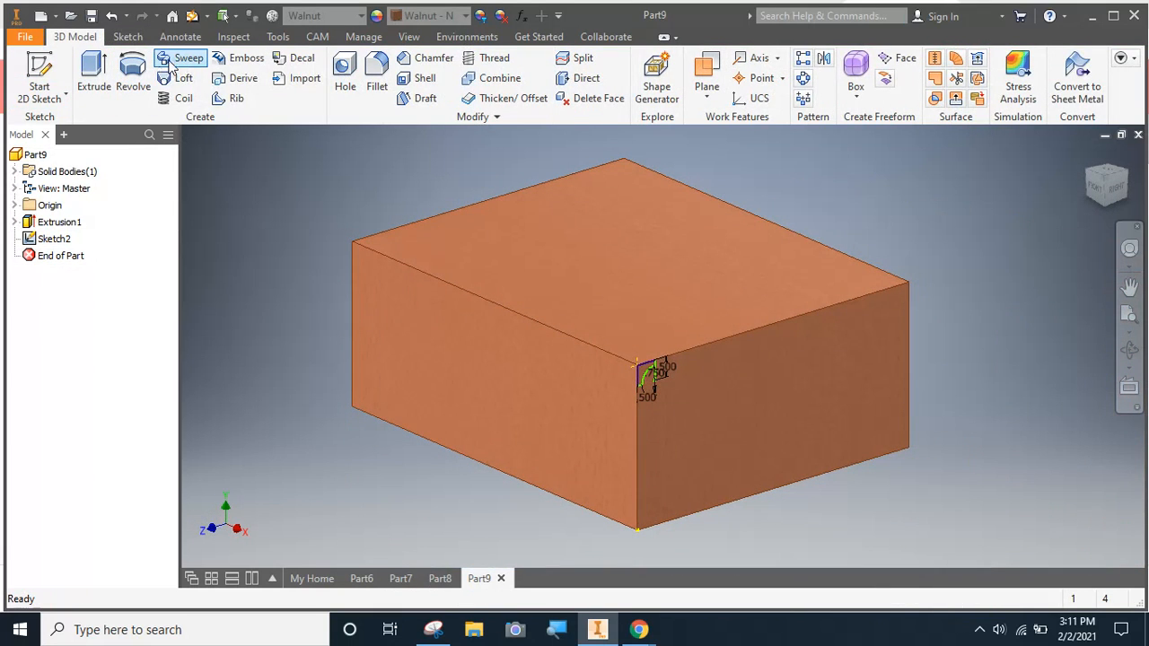
Sweep the corner profile as a cut along all four top edges of the box, with path orientation
{"action": "left_click", "coordinate": [170, 63]}
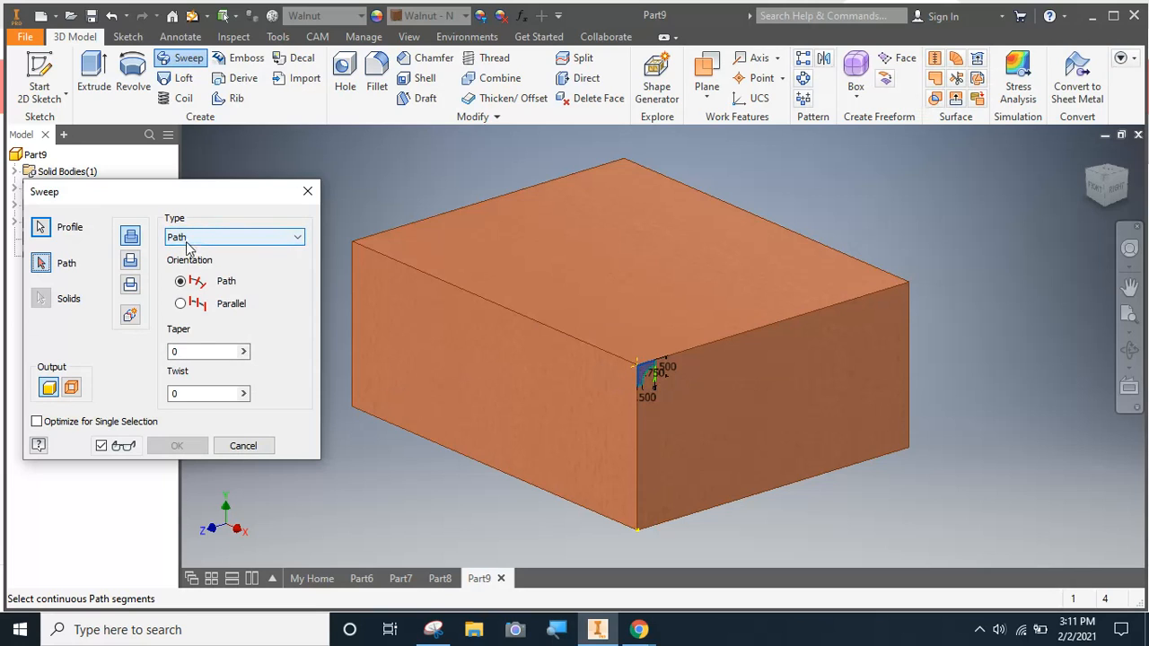
{"action": "left_click", "coordinate": [131, 261]}
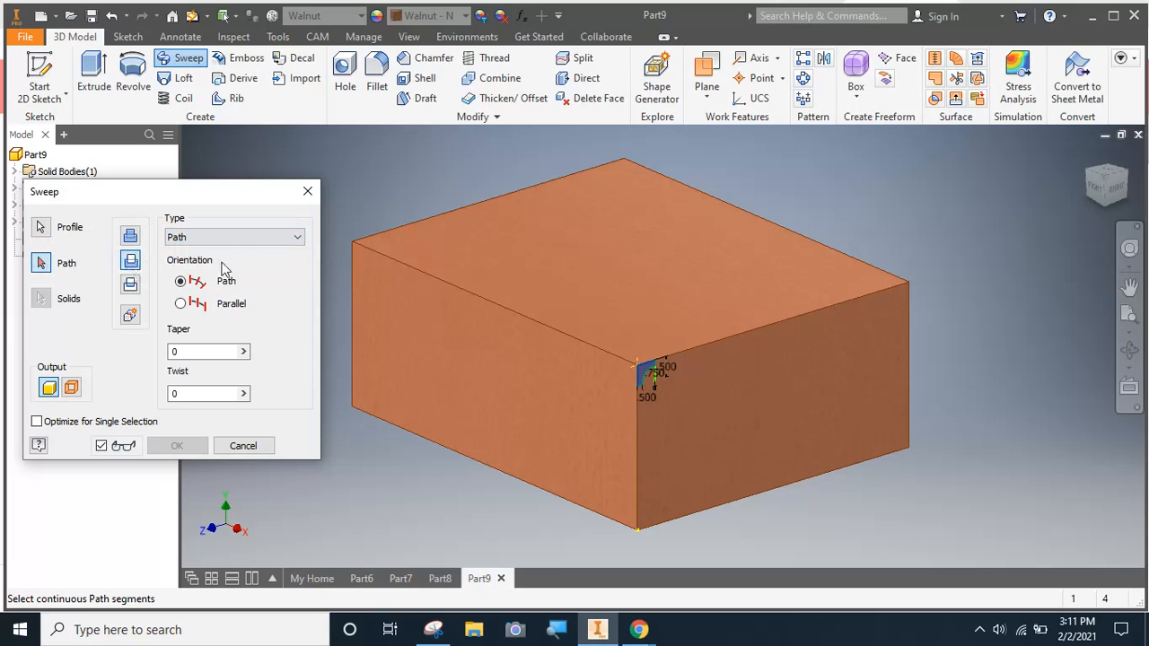
{"action": "left_click", "coordinate": [402, 267]}
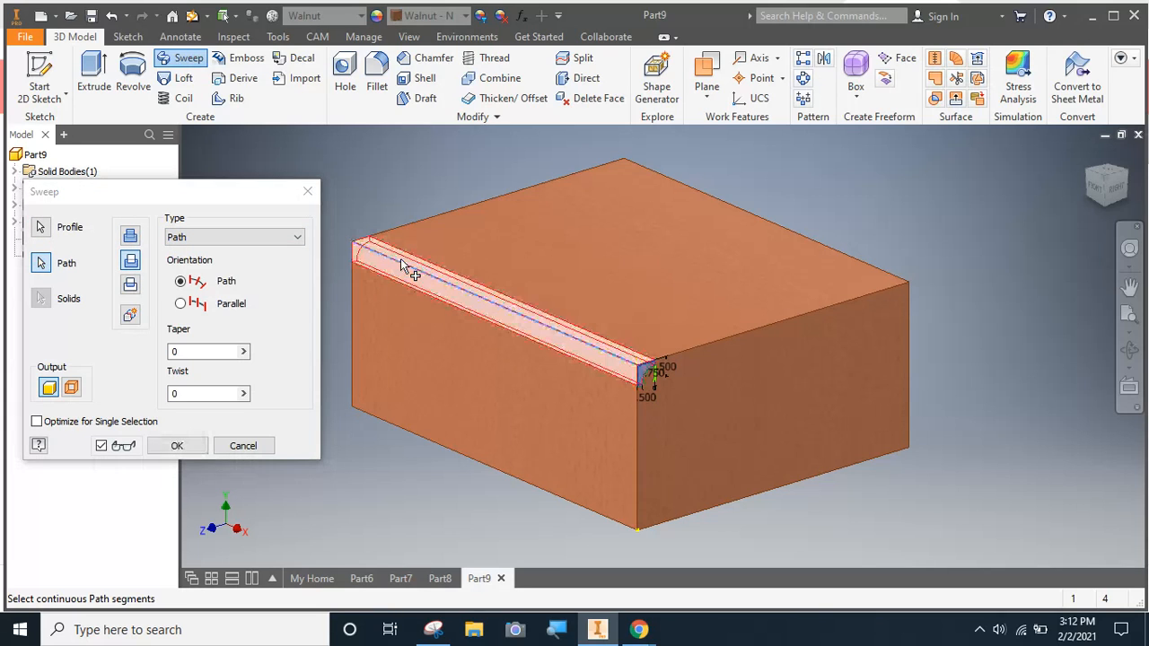
{"action": "left_click", "coordinate": [402, 228]}
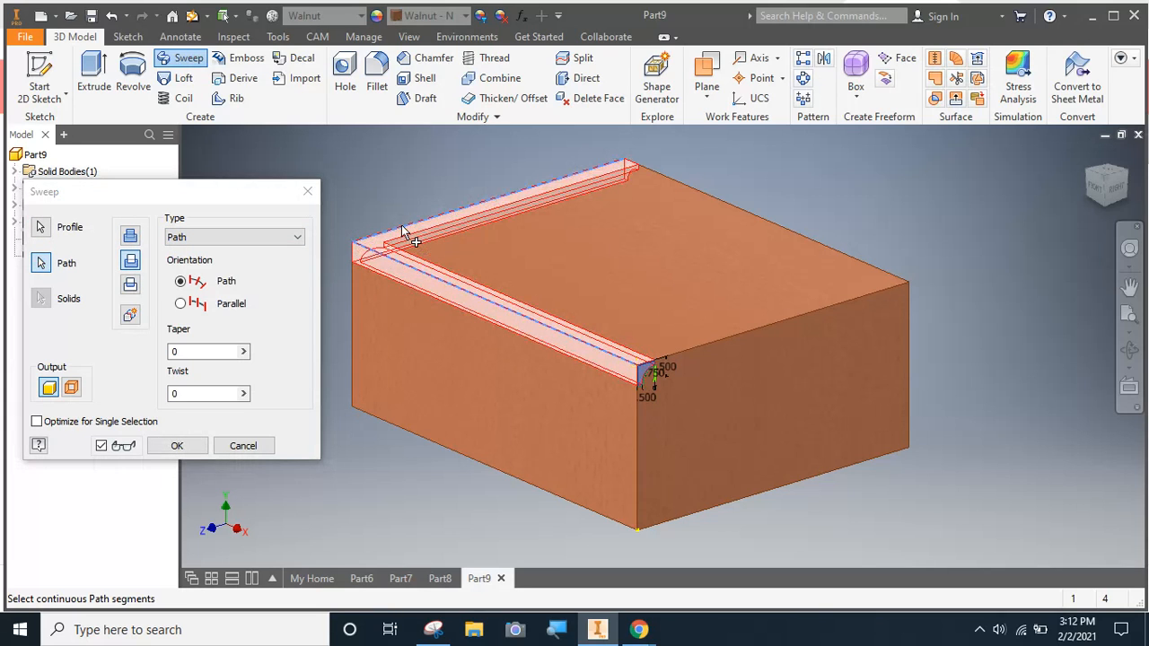
{"action": "left_click", "coordinate": [743, 213]}
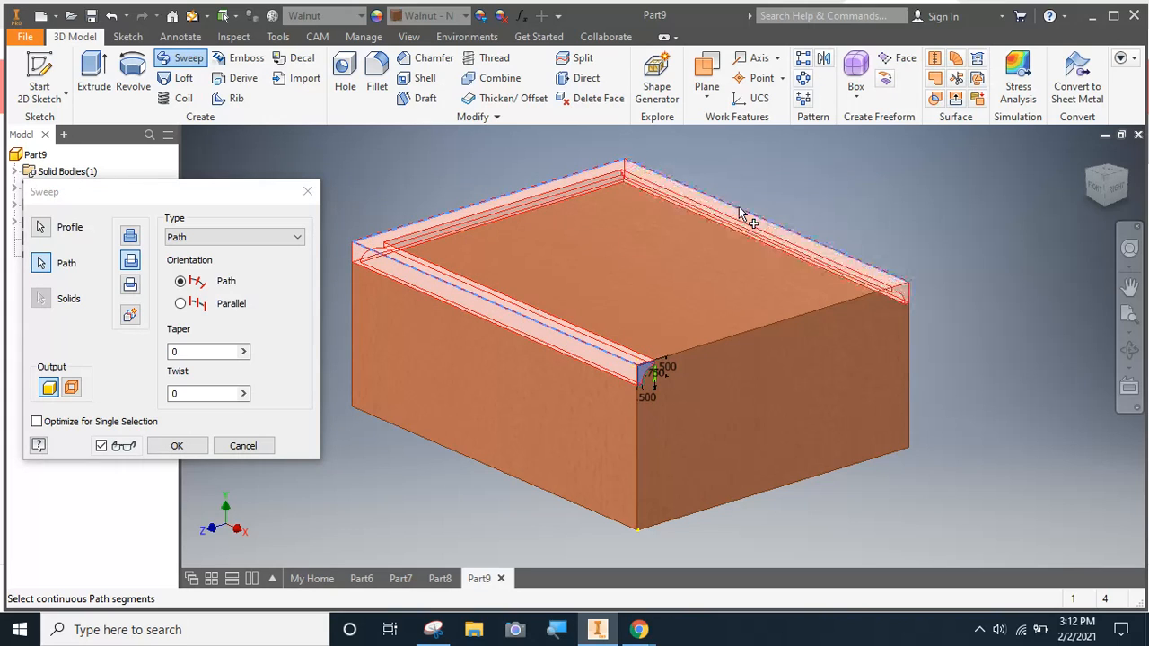
{"action": "left_click", "coordinate": [757, 330]}
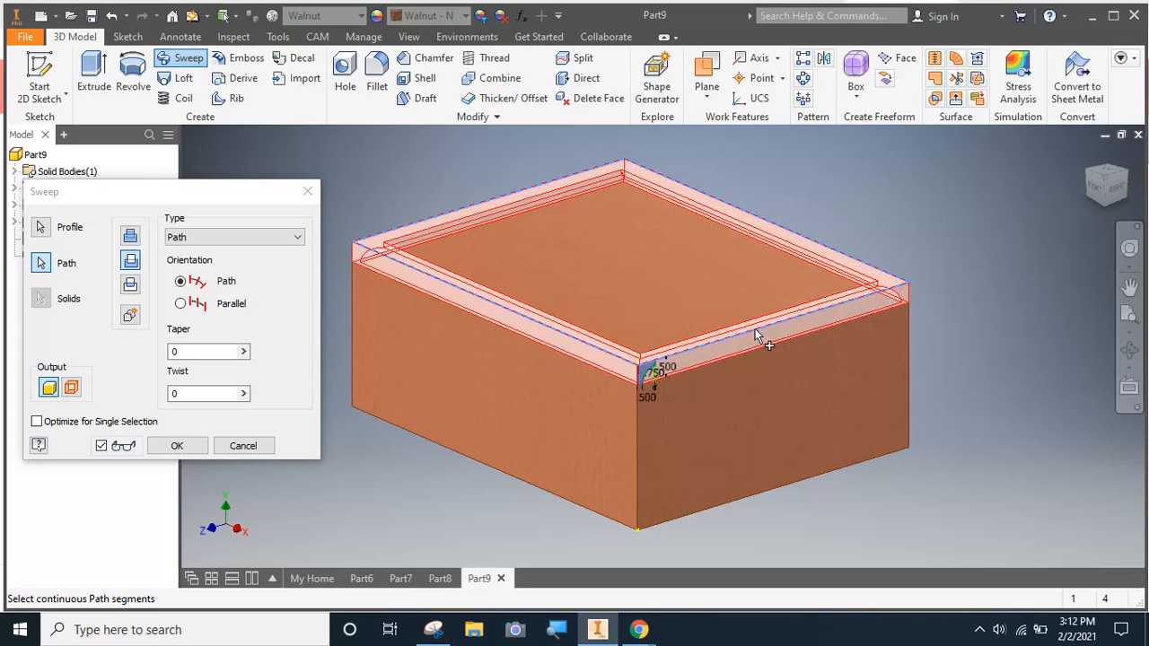
{"action": "left_click", "coordinate": [178, 447]}
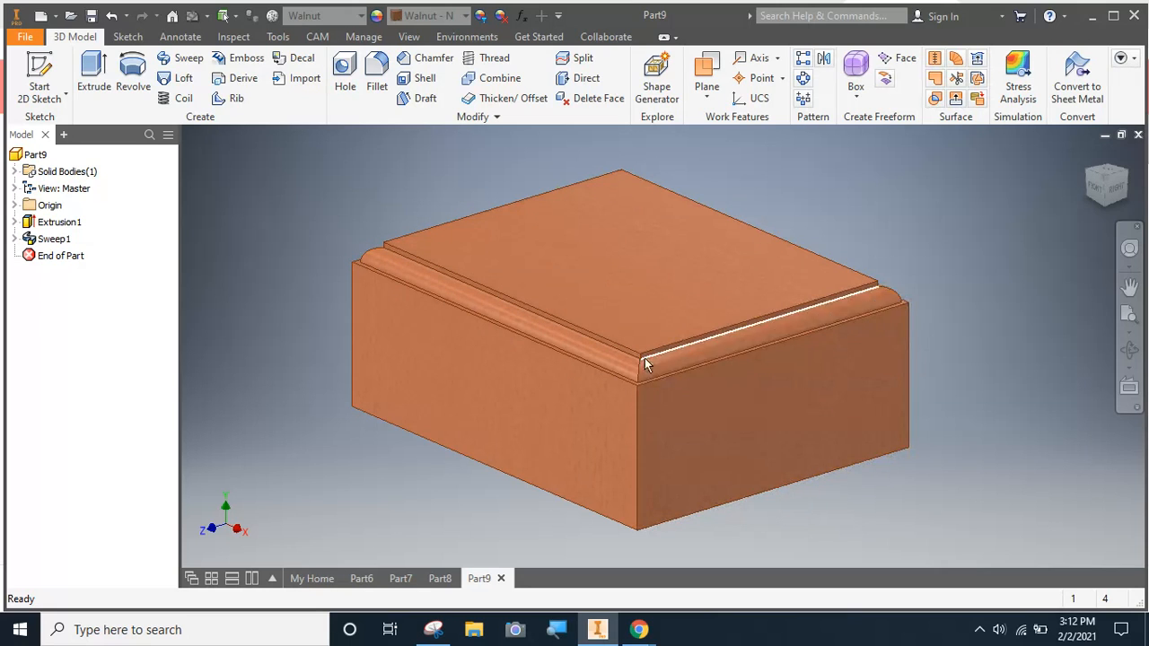
Examine the swept moulding from the box's other corners and briefly view the paper clip part, Part8, before returning to Part9
{"action": "left_click", "coordinate": [1089, 176]}
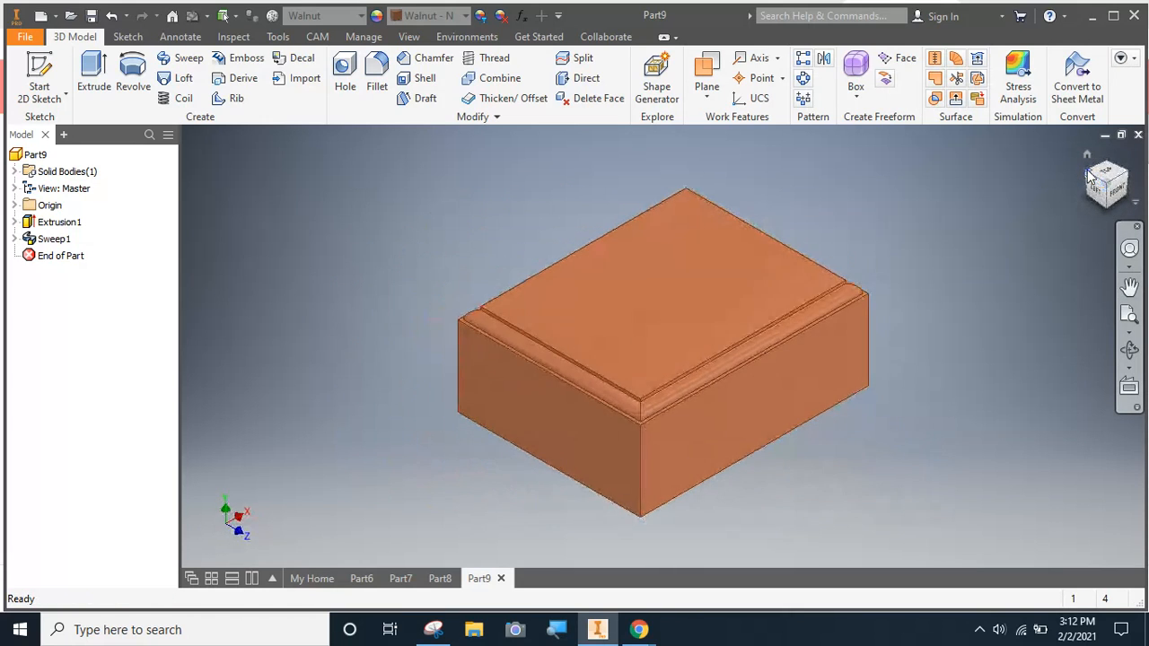
{"action": "left_click", "coordinate": [1091, 180]}
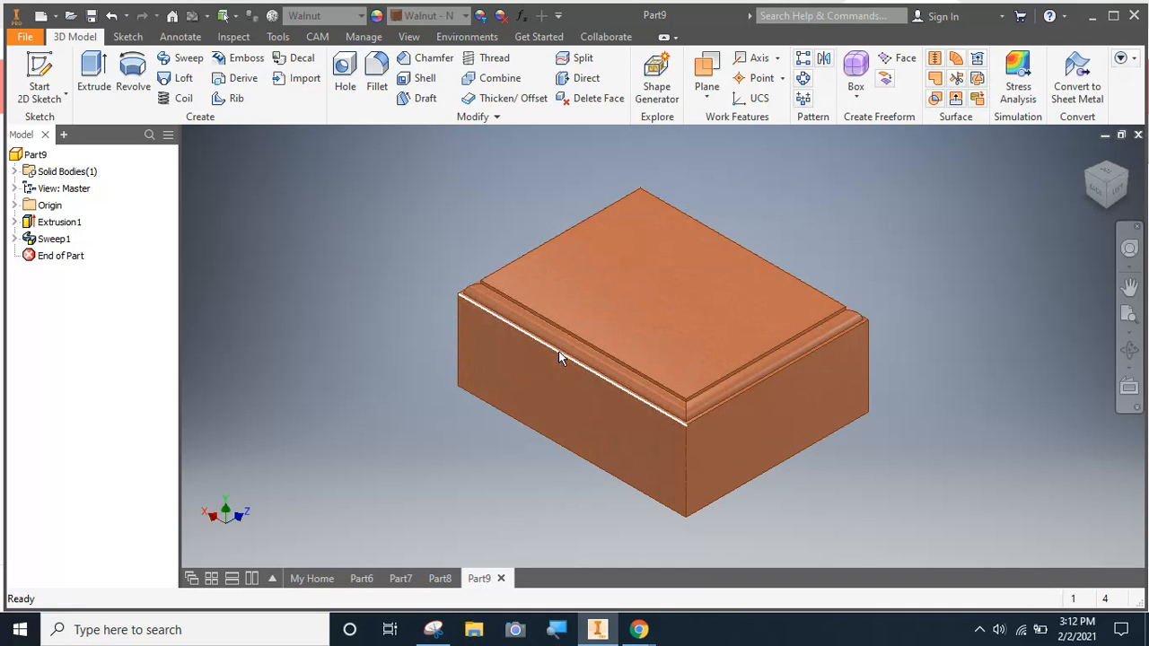
{"action": "left_click", "coordinate": [439, 579]}
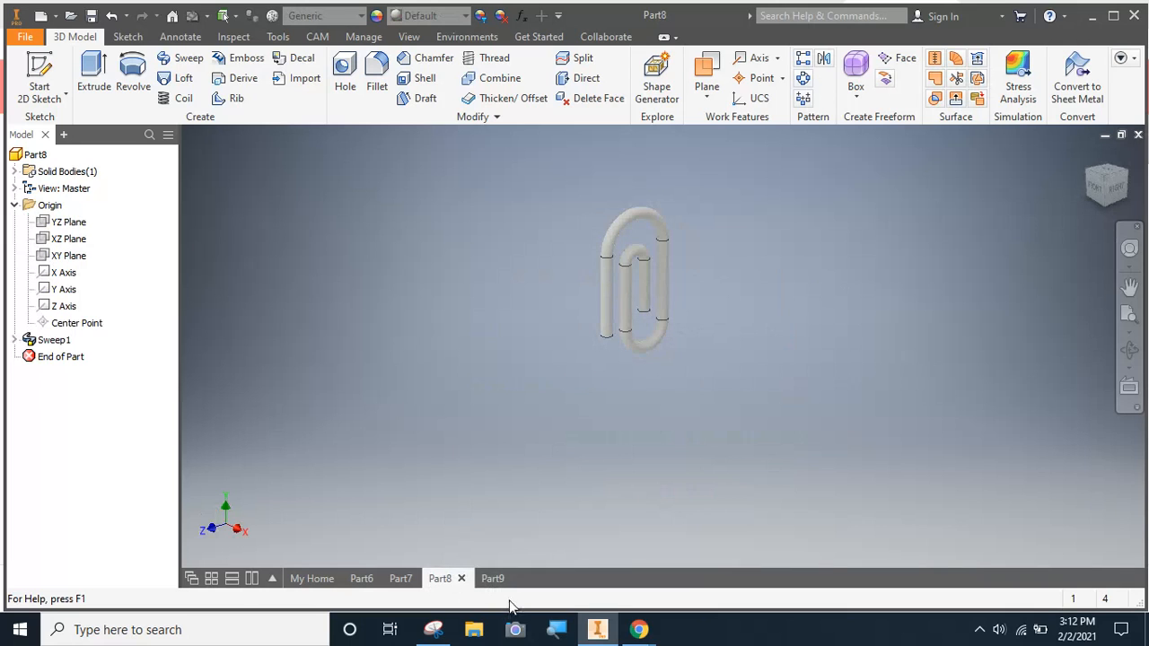
{"action": "left_click", "coordinate": [496, 578]}
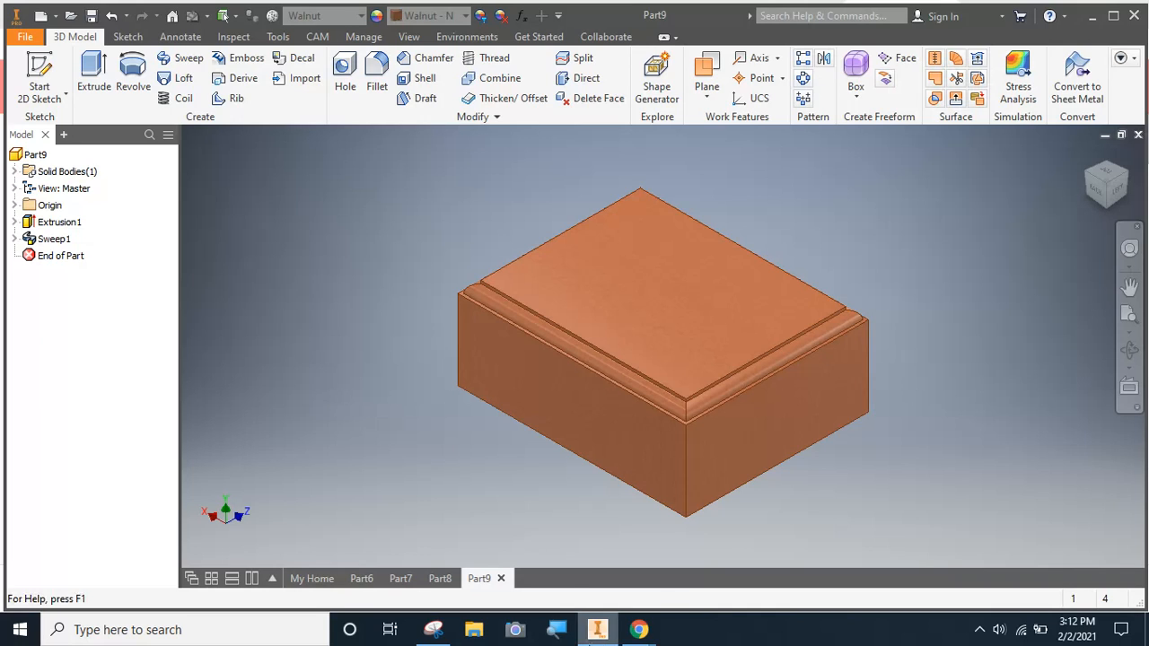
{"action": "mouse_move", "coordinate": [635, 633]}
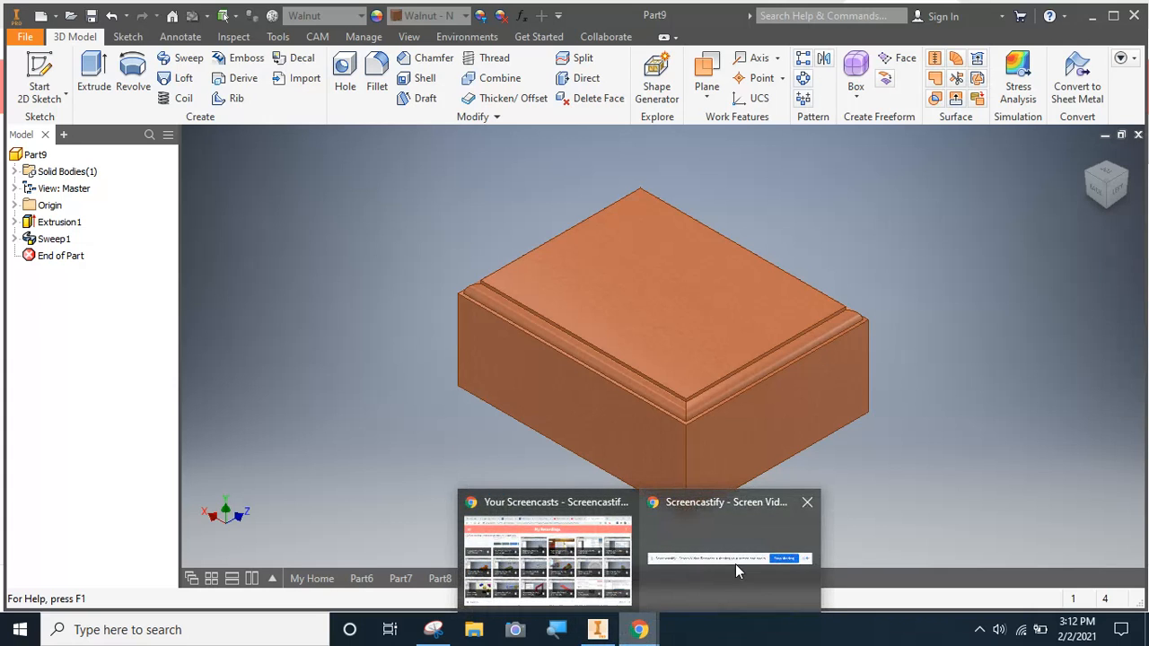